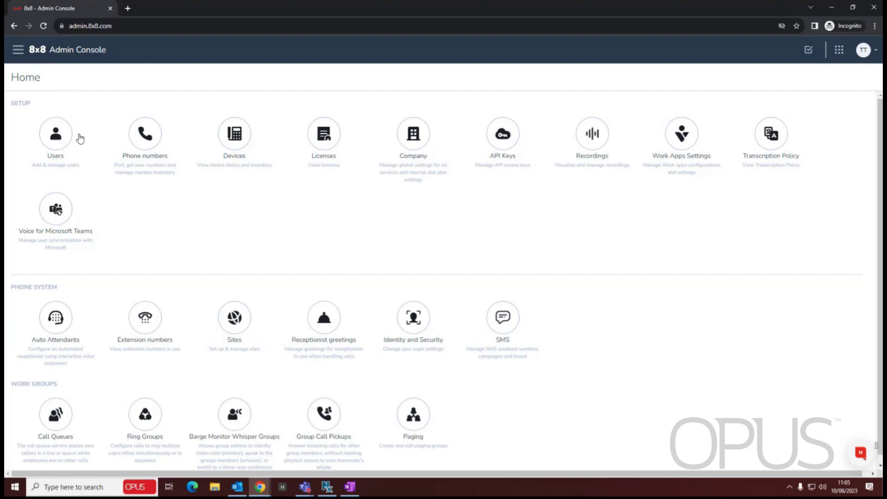
Search the users list by the new user's first name, narrowing it to four matching accounts.
{"action": "left_click", "coordinate": [56, 134]}
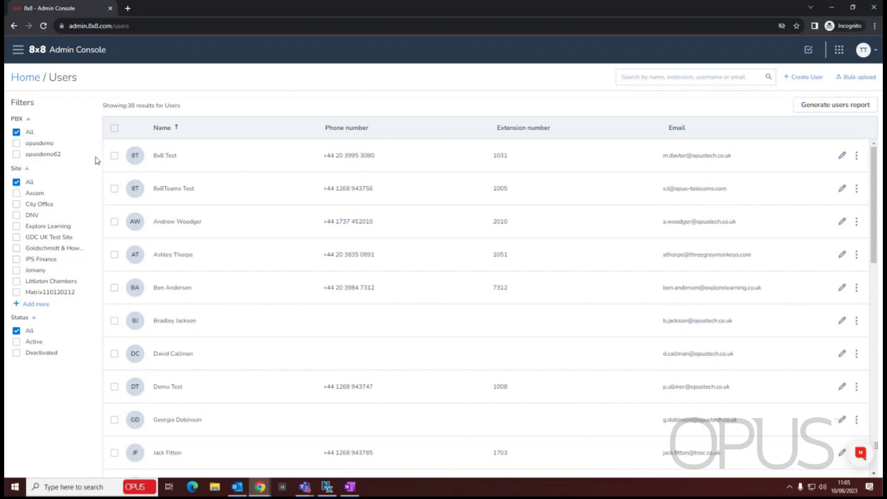
{"action": "left_click", "coordinate": [661, 76]}
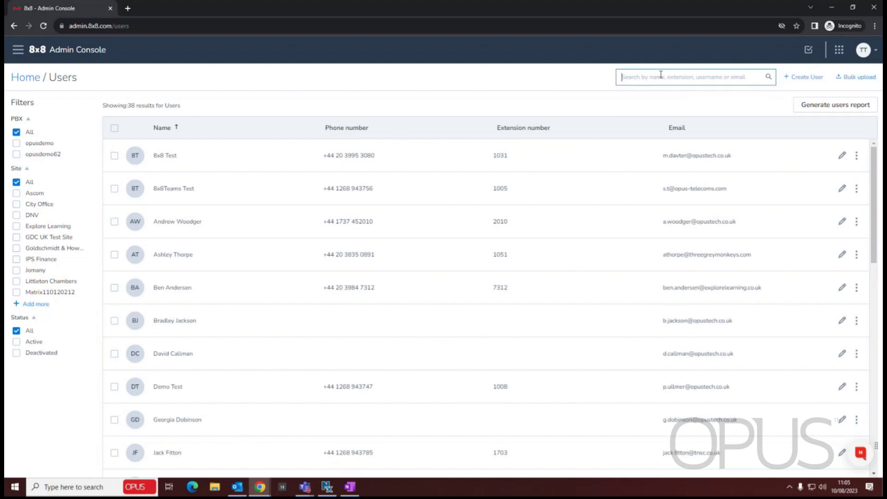
{"action": "type", "text": "tom test"}
{"action": "key", "text": "Return"}
{"action": "key", "text": "BackSpace"}
{"action": "key", "text": "BackSpace"}
{"action": "key", "text": "BackSpace"}
{"action": "key", "text": "BackSpace"}
{"action": "key", "text": "BackSpace"}
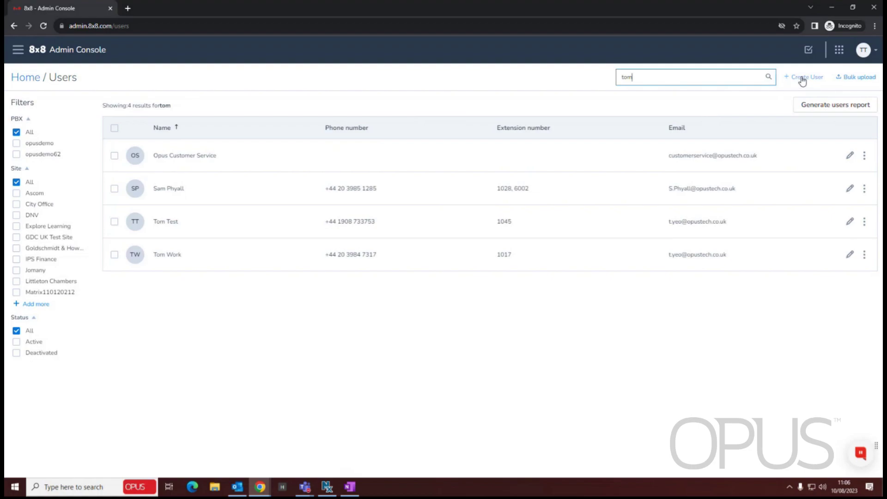
Open a new Create User form and begin trimming the suggested username.
{"action": "left_click", "coordinate": [803, 80]}
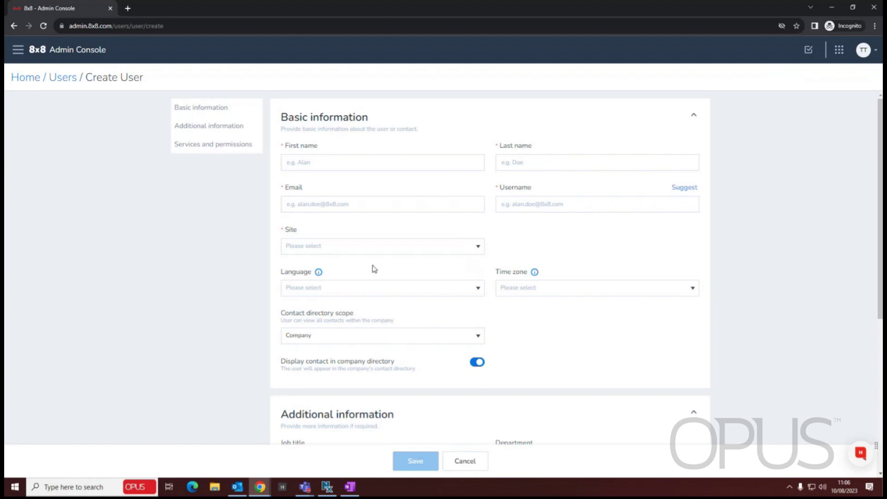
{"action": "scroll", "coordinate": [374, 267], "scroll_direction": "down", "scroll_amount": 5}
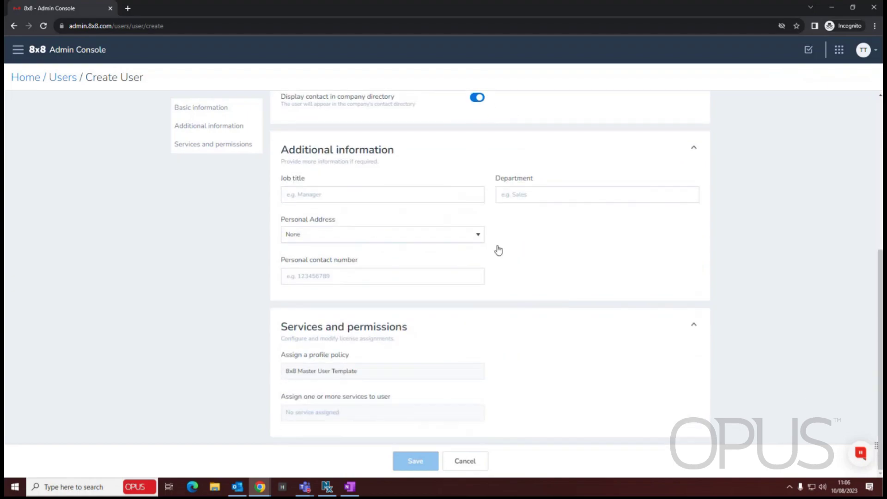
{"action": "scroll", "coordinate": [499, 252], "scroll_direction": "up", "scroll_amount": 6}
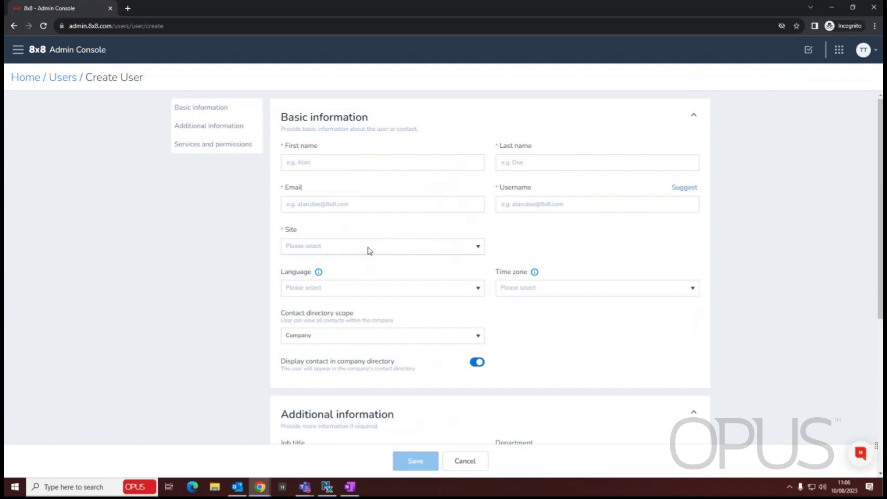
{"action": "scroll", "coordinate": [448, 329], "scroll_direction": "down", "scroll_amount": 6}
{"action": "scroll", "coordinate": [416, 390], "scroll_direction": "up", "scroll_amount": 6}
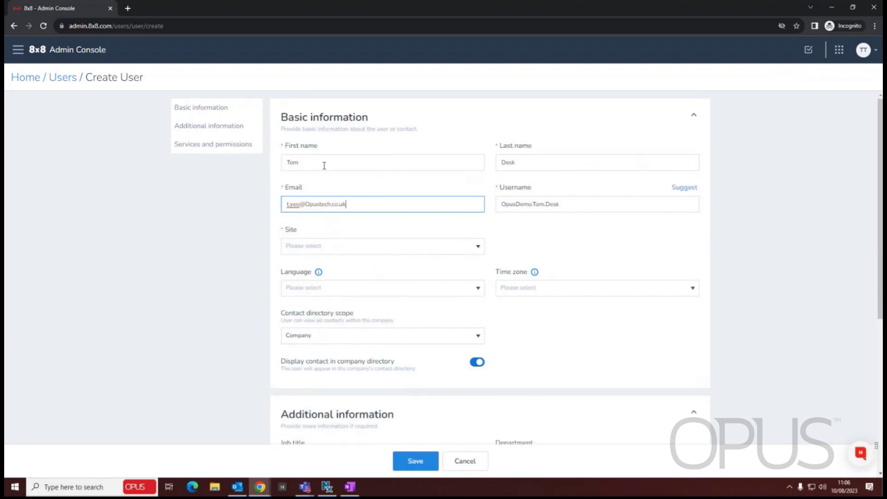
{"action": "left_click", "coordinate": [534, 204]}
{"action": "key", "text": "BackSpace"}
{"action": "key", "text": "BackSpace"}
{"action": "key", "text": "BackSpace"}
{"action": "key", "text": "BackSpace"}
{"action": "key", "text": "Right"}
{"action": "key", "text": "Right"}
{"action": "key", "text": "Right"}
{"action": "key", "text": "Delete"}
Rework the username's ending and click away so its availability is rechecked.
{"action": "triple_click", "coordinate": [391, 203]}
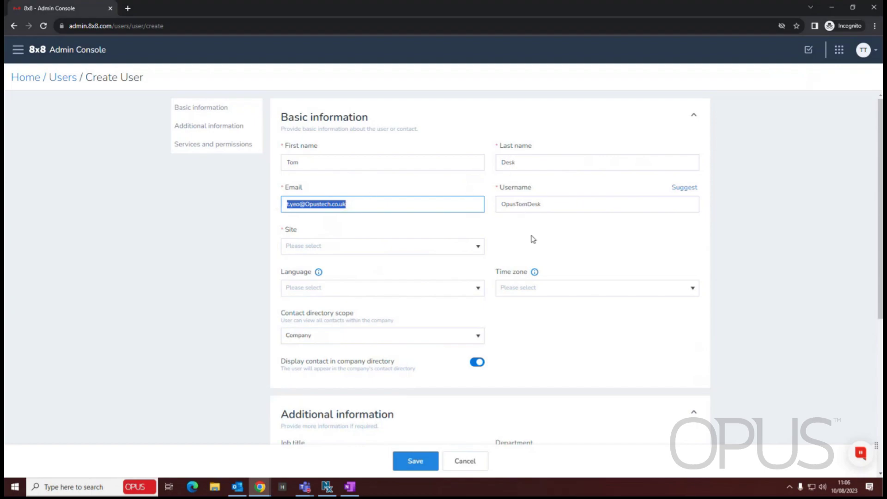
{"action": "left_click", "coordinate": [551, 206]}
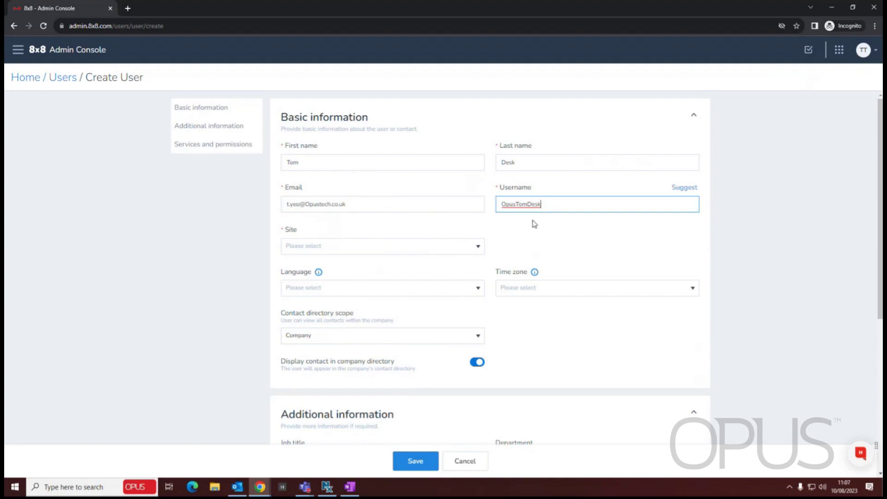
{"action": "left_click", "coordinate": [548, 228]}
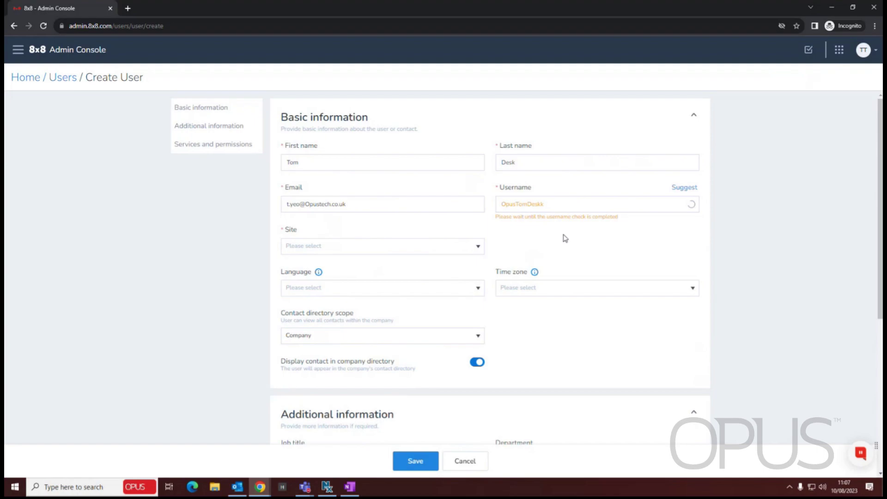
{"action": "left_click", "coordinate": [667, 199]}
{"action": "type", "text": "k"}
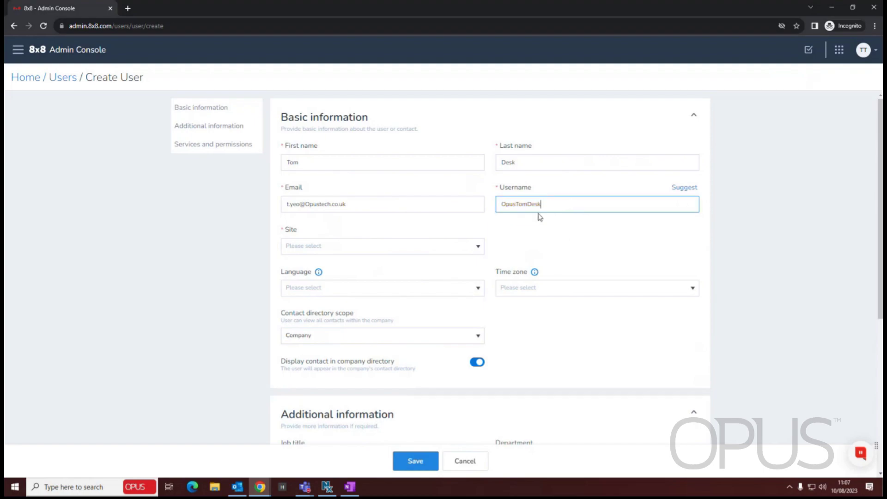
{"action": "key", "text": "BackSpace"}
{"action": "left_click", "coordinate": [553, 244]}
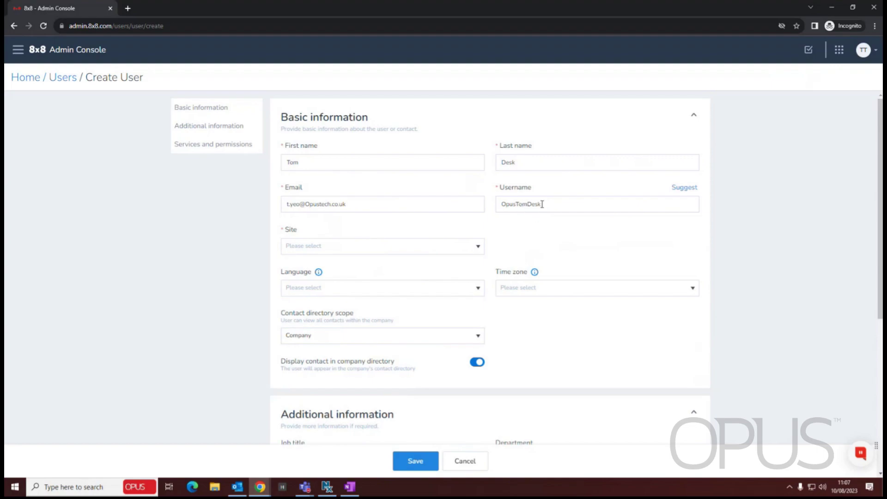
{"action": "left_click_drag", "start_coordinate": [543, 204], "coordinate": [532, 205]}
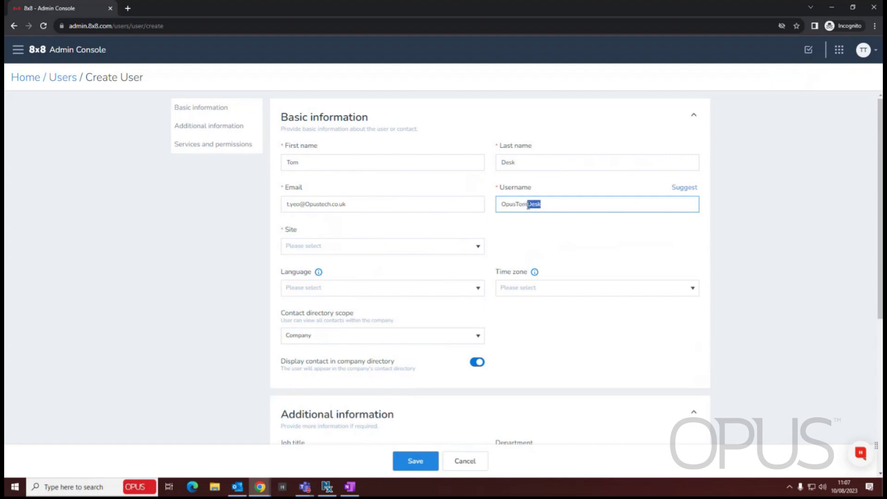
{"action": "type", "text": "Test"}
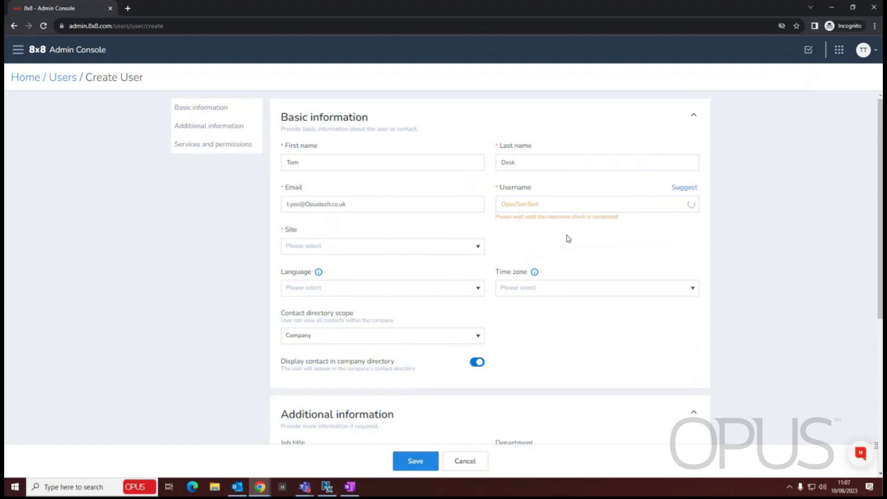
{"action": "left_click_drag", "start_coordinate": [547, 205], "coordinate": [527, 204]}
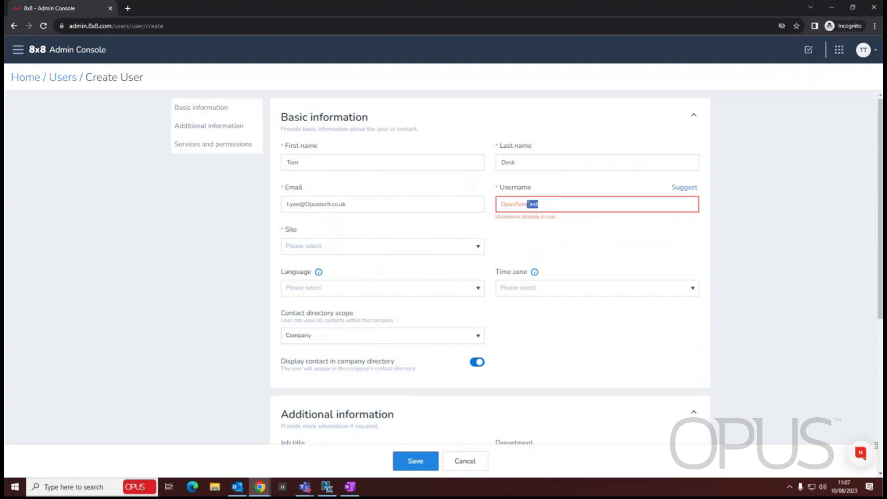
Finish the username, confirm it is available, and assign the user to the Sales test site.
{"action": "type", "text": "Desk"}
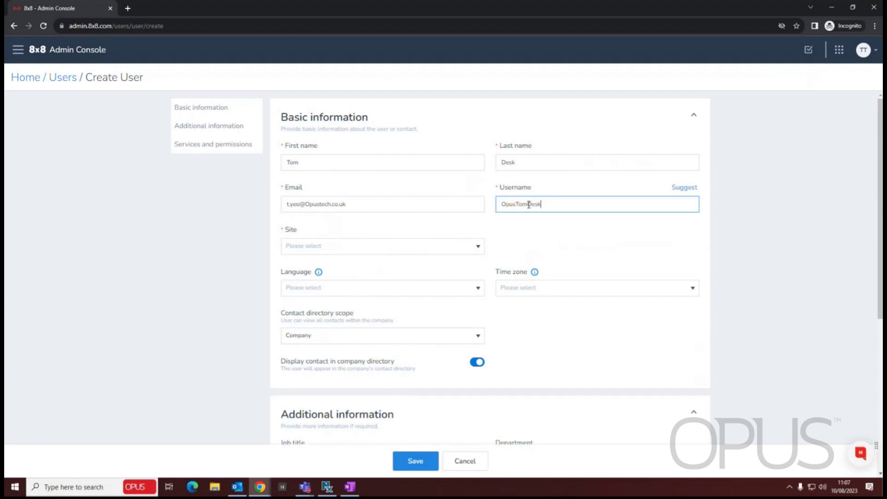
{"action": "left_click", "coordinate": [588, 252]}
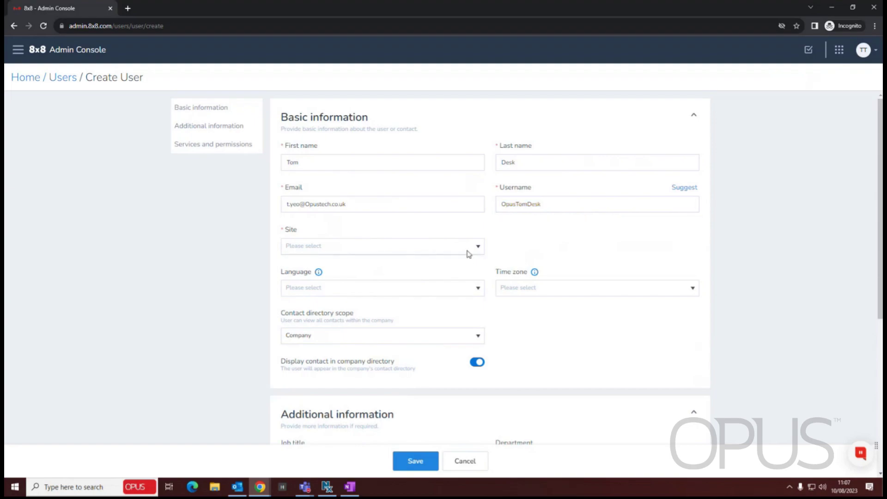
{"action": "left_click", "coordinate": [468, 251]}
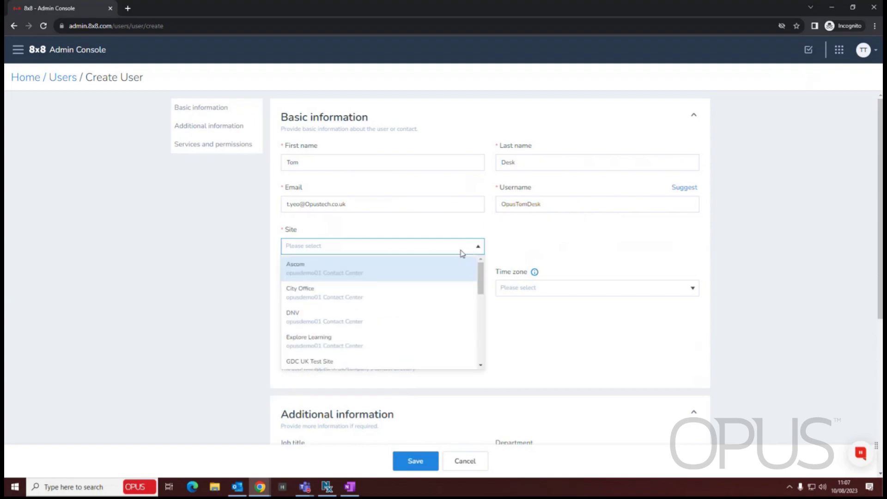
{"action": "left_click", "coordinate": [441, 269]}
{"action": "scroll", "coordinate": [531, 282], "scroll_direction": "down", "scroll_amount": 1}
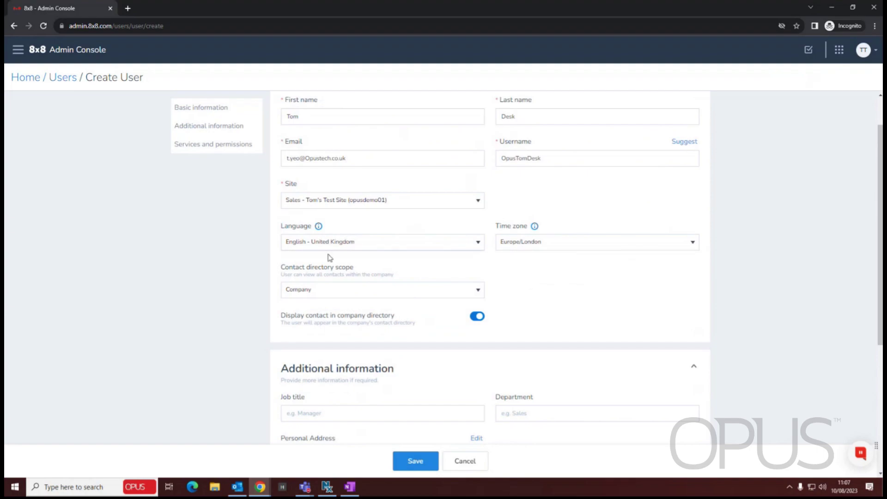
{"action": "scroll", "coordinate": [367, 230], "scroll_direction": "down", "scroll_amount": 2}
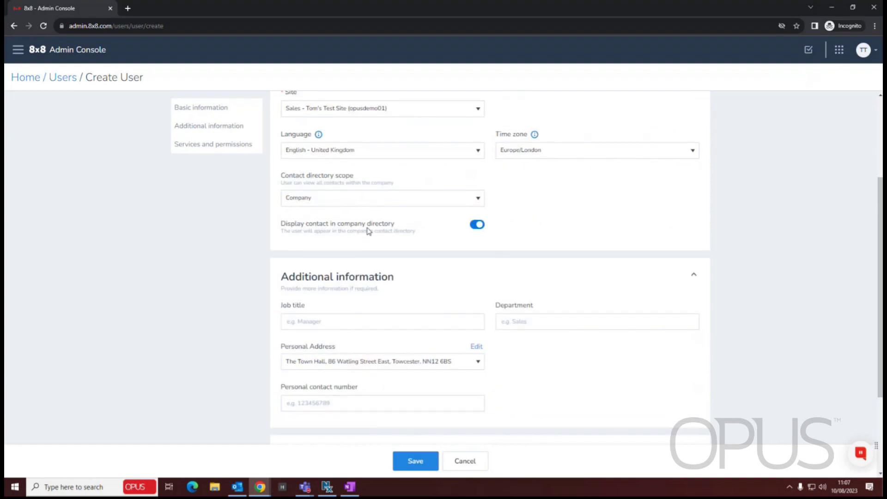
{"action": "scroll", "coordinate": [335, 215], "scroll_direction": "down", "scroll_amount": 2}
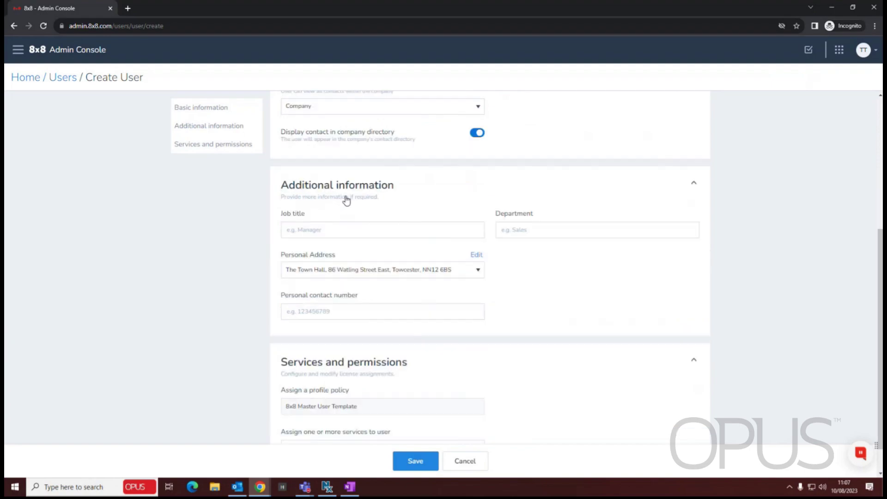
{"action": "scroll", "coordinate": [448, 299], "scroll_direction": "down", "scroll_amount": 1}
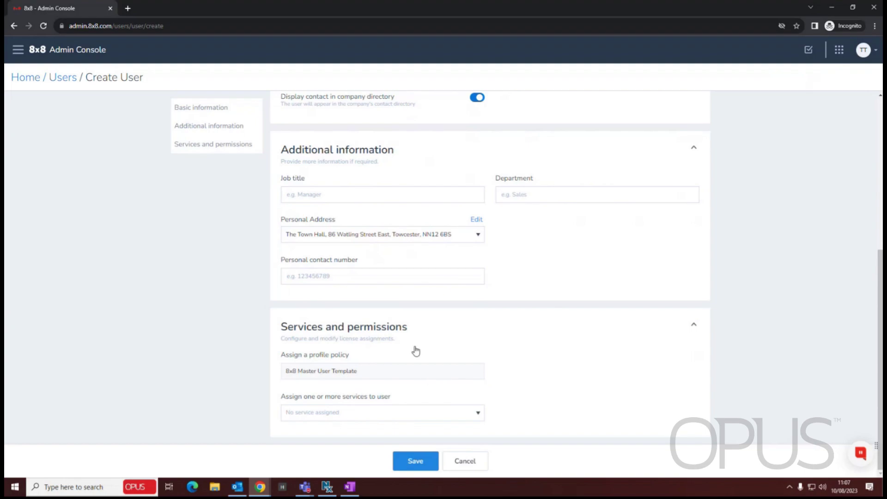
Assign the X Series - X2-VOSVC0216-02GB-GB service to the new user.
{"action": "left_click", "coordinate": [430, 415]}
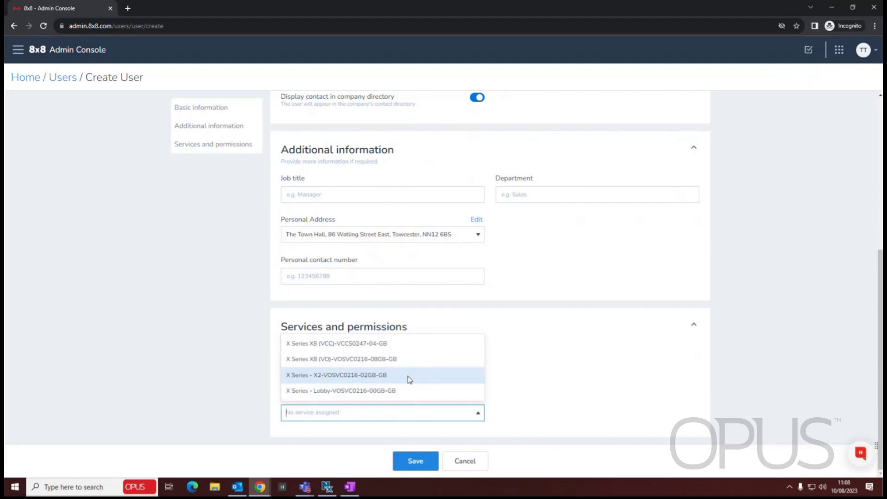
{"action": "left_click", "coordinate": [374, 378]}
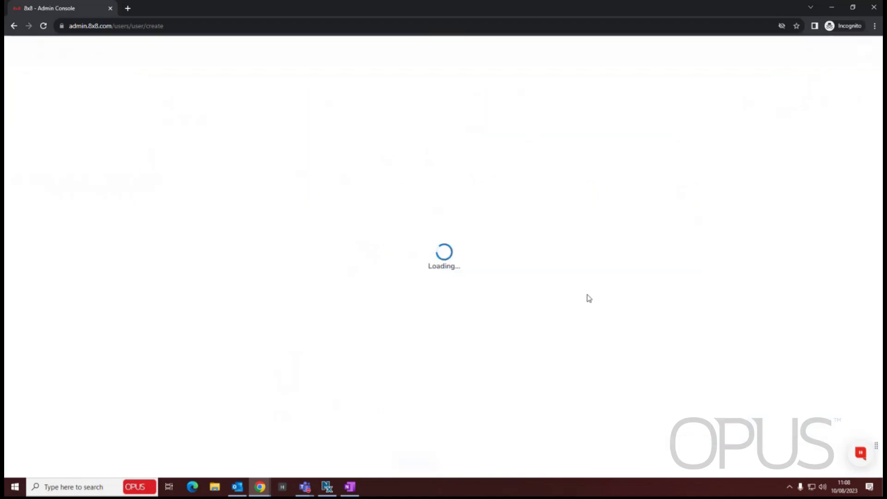
Try extension 1030, find it unavailable, and revert to extension 1029.
{"action": "scroll", "coordinate": [489, 319], "scroll_direction": "down", "scroll_amount": 8}
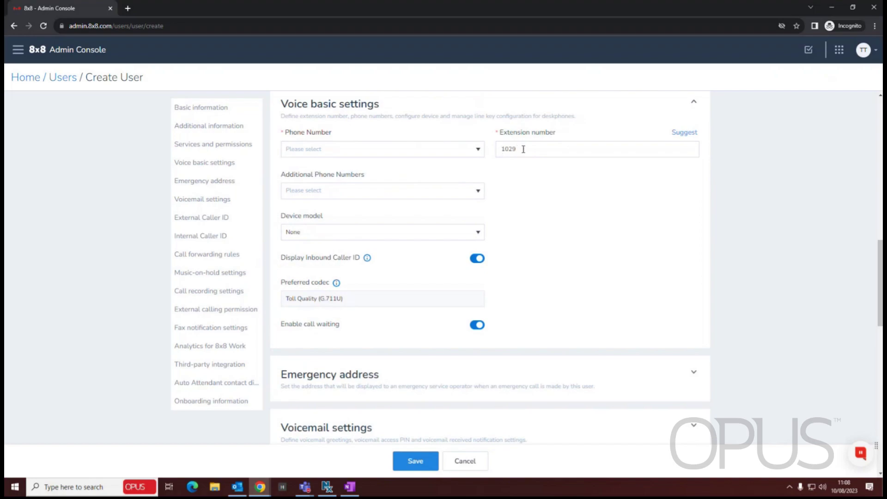
{"action": "double_click", "coordinate": [515, 148]}
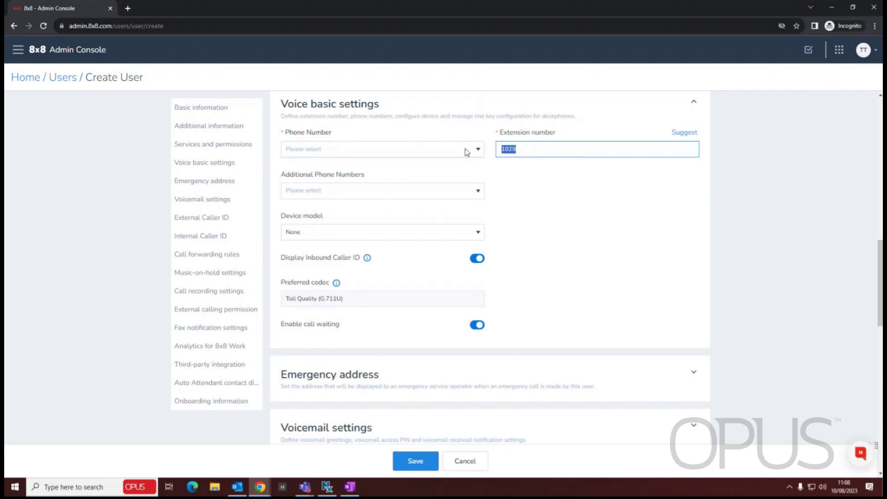
{"action": "type", "text": "1030"}
{"action": "left_click", "coordinate": [554, 219]}
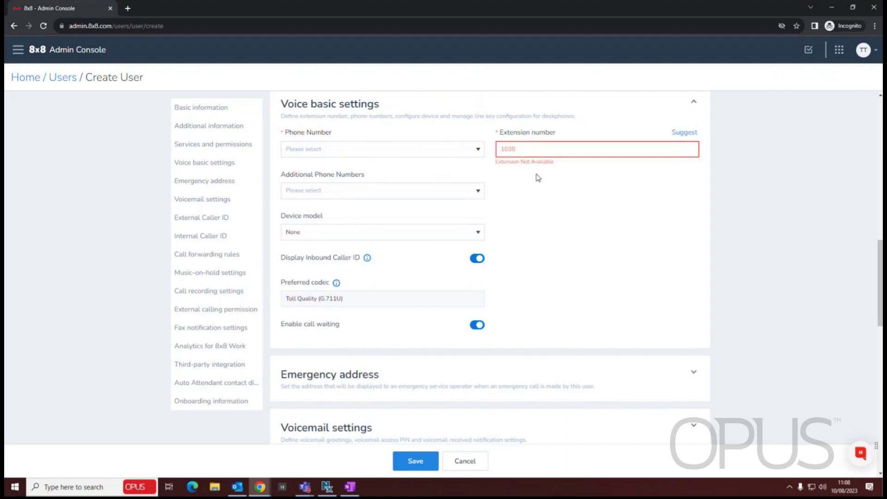
{"action": "double_click", "coordinate": [538, 149]}
{"action": "key", "text": "BackSpace"}
{"action": "type", "text": "1029"}
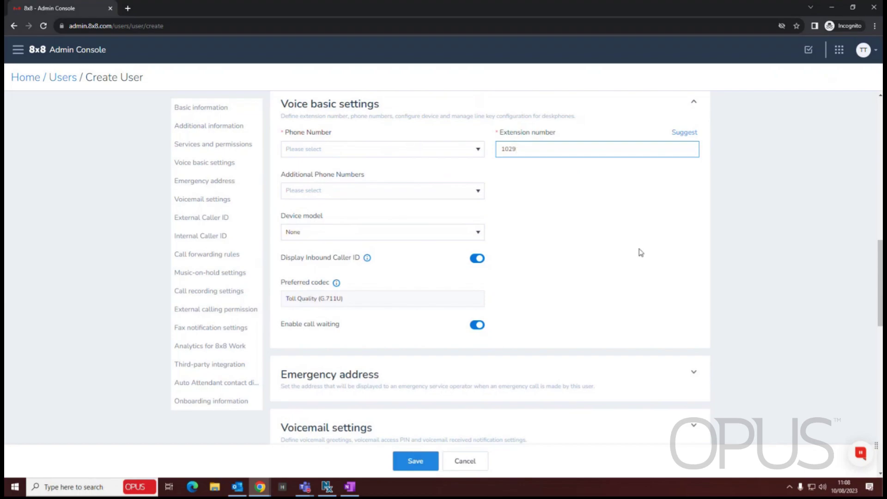
{"action": "left_click", "coordinate": [641, 253]}
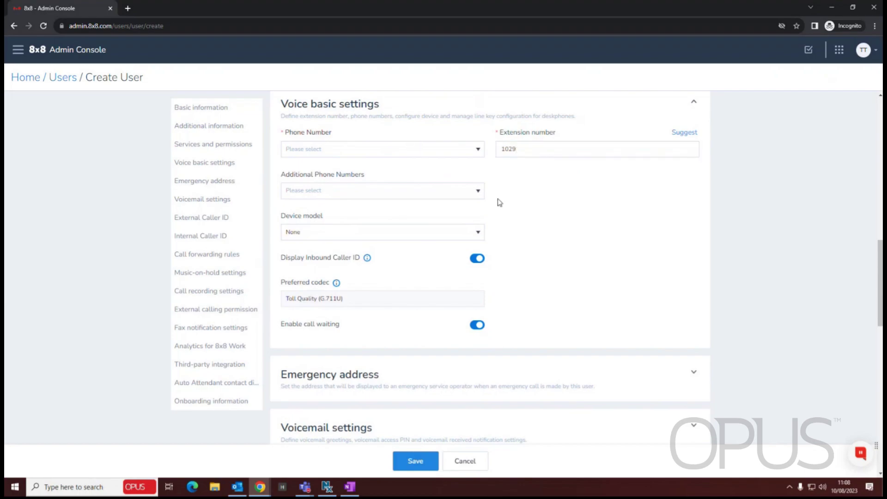
{"action": "left_click", "coordinate": [478, 153]}
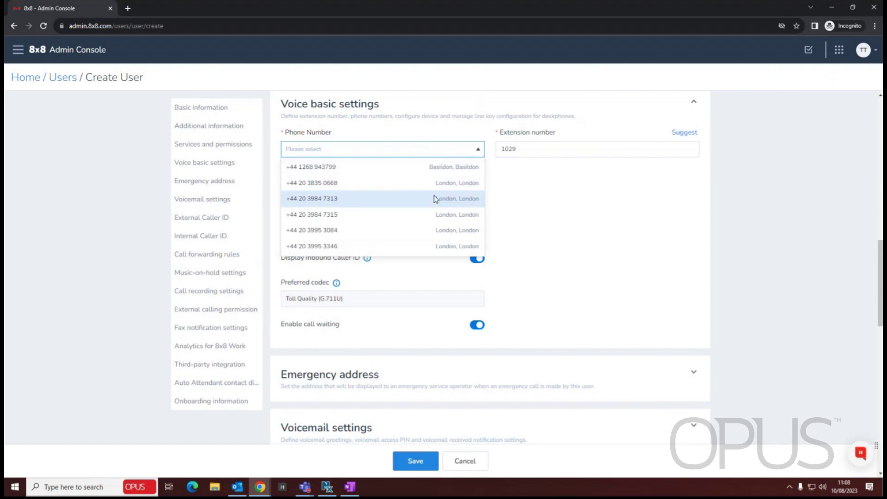
{"action": "left_click", "coordinate": [534, 182]}
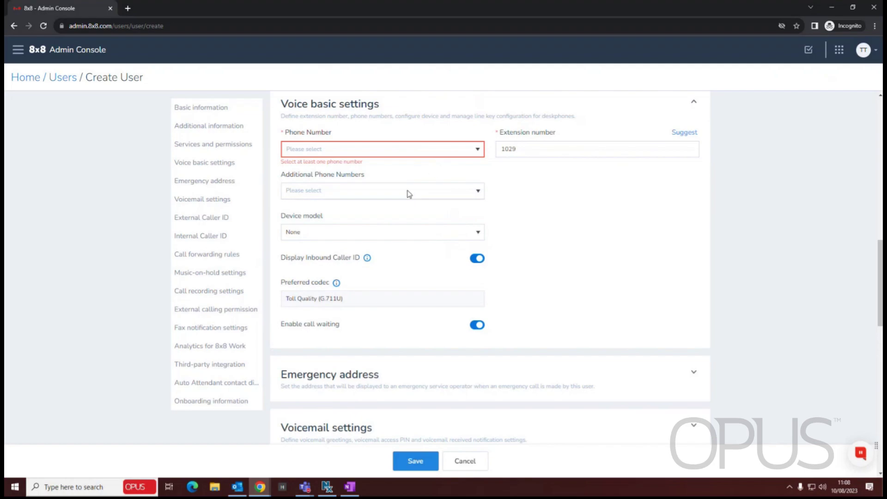
{"action": "left_click", "coordinate": [474, 153]}
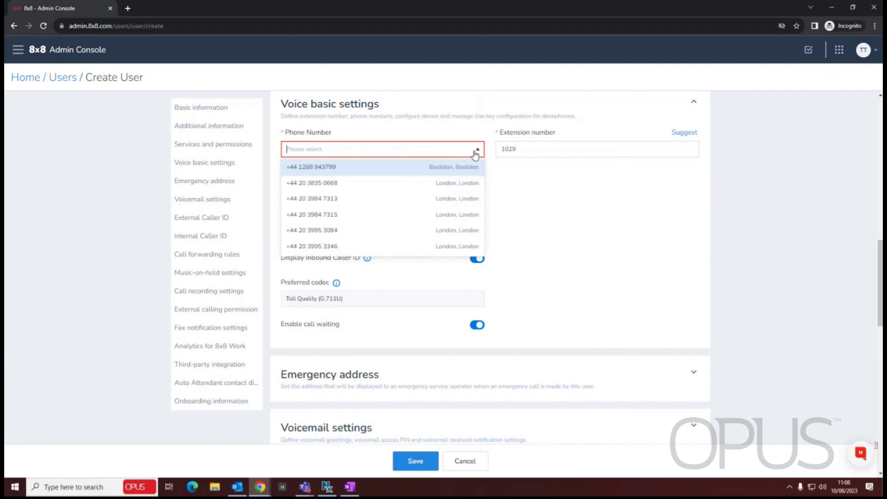
{"action": "left_click", "coordinate": [445, 184]}
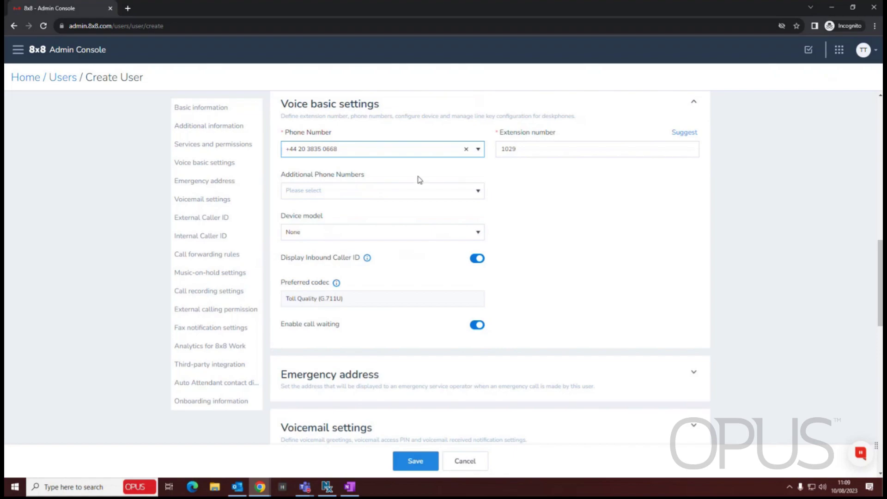
{"action": "left_click", "coordinate": [474, 196]}
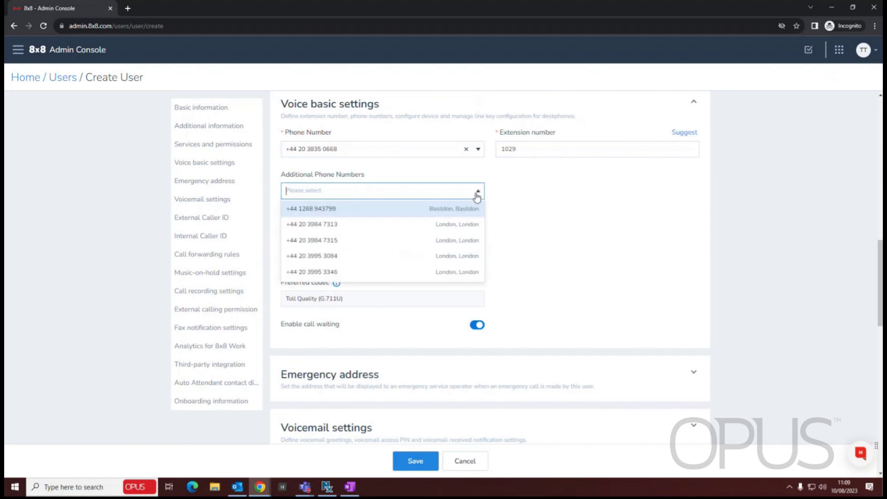
{"action": "left_click", "coordinate": [556, 203]}
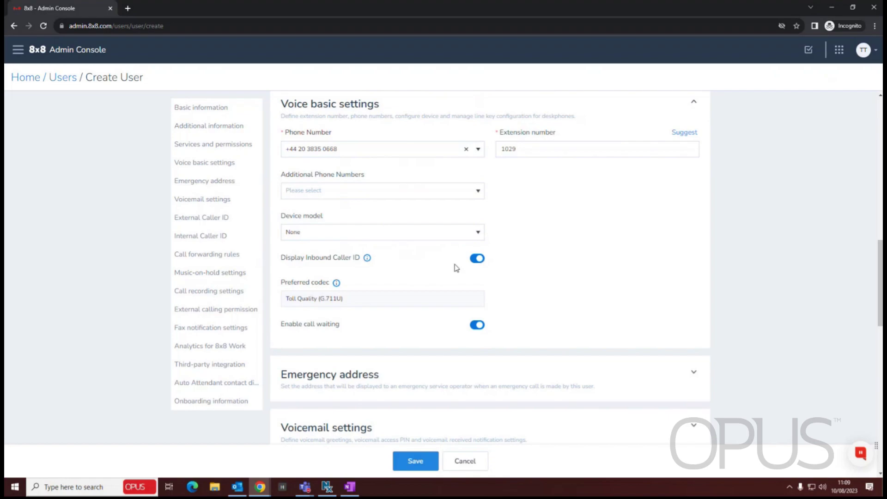
Choose Polycom VVX 450 as the device model, activated by code instead of MAC address.
{"action": "left_click", "coordinate": [477, 233]}
{"action": "scroll", "coordinate": [434, 286], "scroll_direction": "down", "scroll_amount": 1}
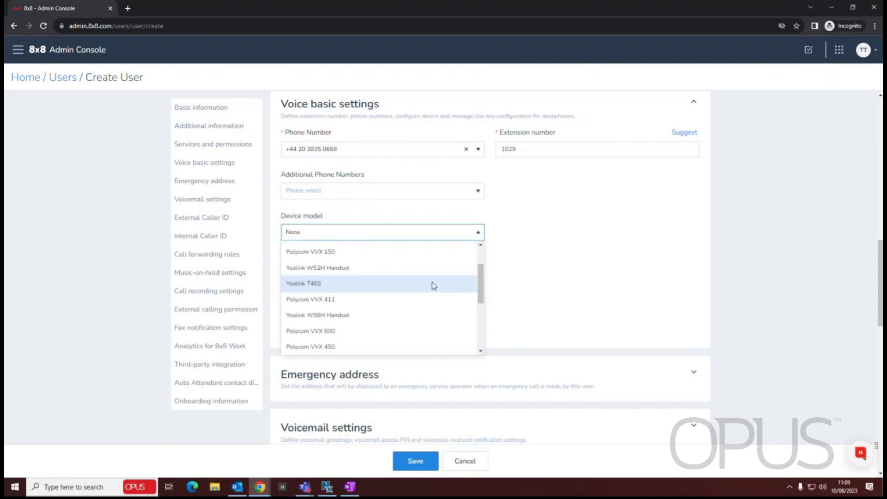
{"action": "left_click", "coordinate": [337, 350]}
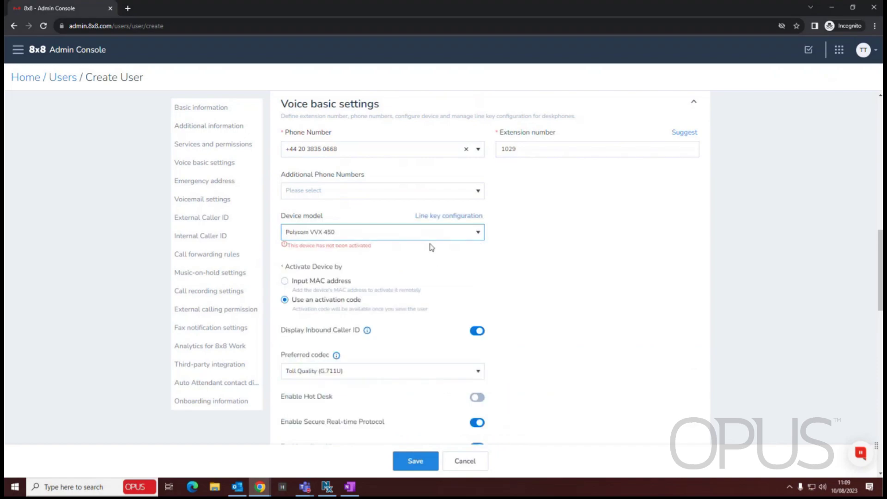
{"action": "scroll", "coordinate": [300, 208], "scroll_direction": "down", "scroll_amount": 1}
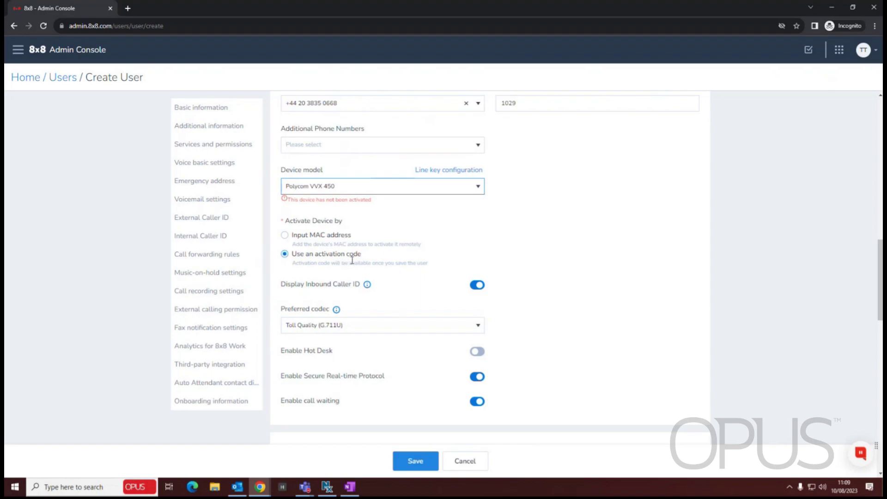
{"action": "left_click", "coordinate": [285, 236]}
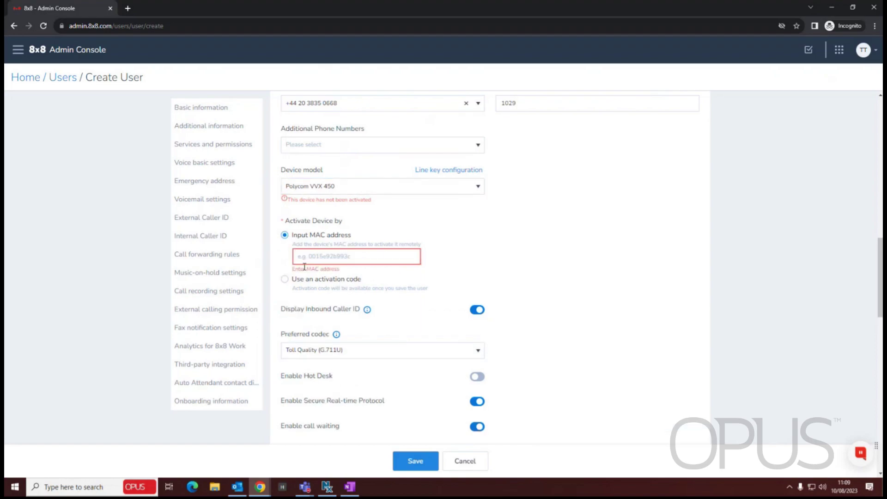
{"action": "left_click", "coordinate": [285, 280]}
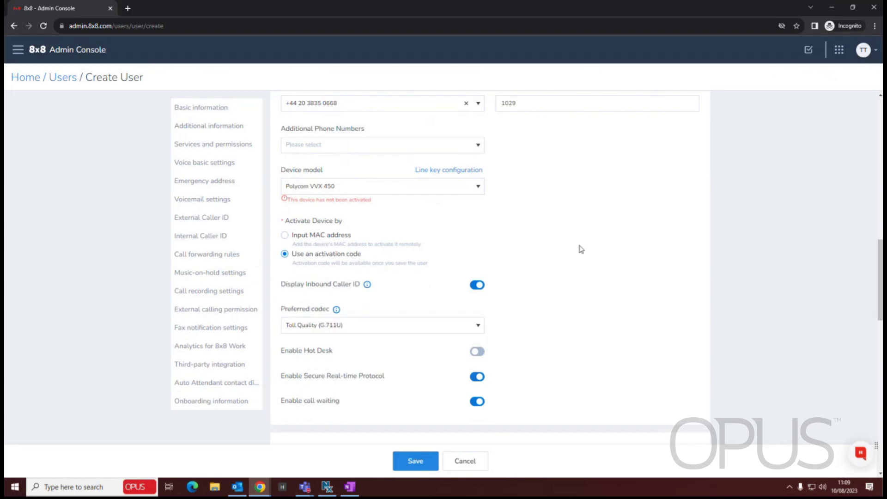
{"action": "scroll", "coordinate": [580, 250], "scroll_direction": "down", "scroll_amount": 2}
{"action": "scroll", "coordinate": [581, 251], "scroll_direction": "down", "scroll_amount": 1}
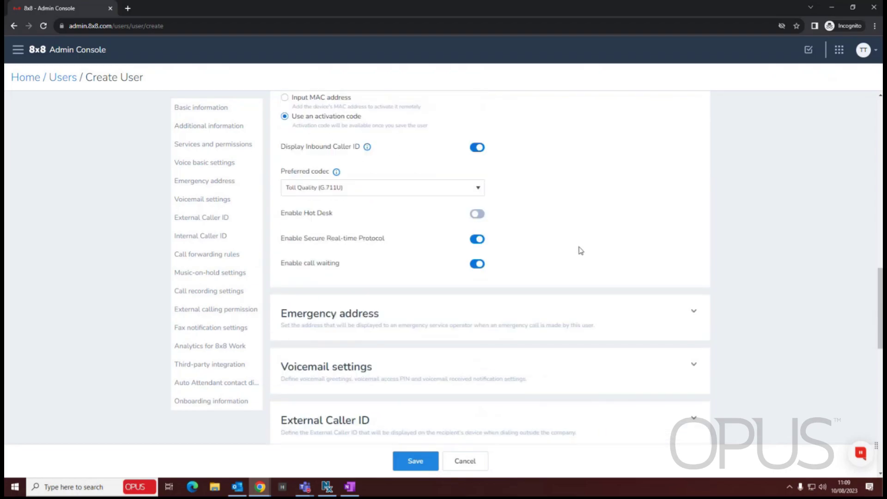
{"action": "scroll", "coordinate": [581, 250], "scroll_direction": "down", "scroll_amount": 2}
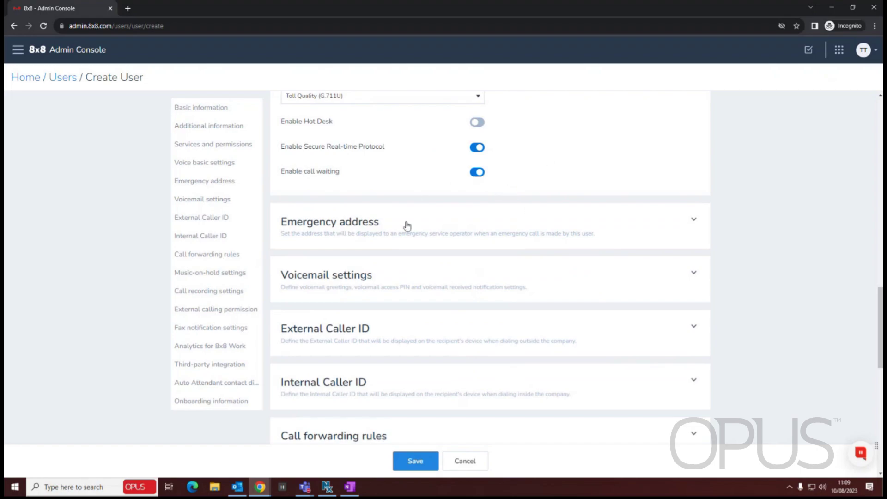
{"action": "scroll", "coordinate": [632, 245], "scroll_direction": "down", "scroll_amount": 2}
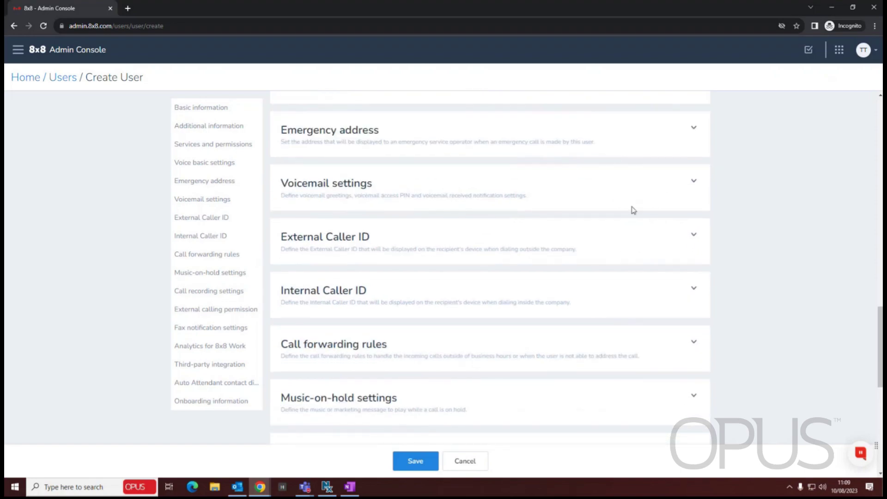
Expand Voicemail settings and review default greetings, disabled notifications and user-set access PIN.
{"action": "left_click", "coordinate": [633, 193]}
{"action": "left_click", "coordinate": [645, 187]}
{"action": "scroll", "coordinate": [414, 329], "scroll_direction": "down", "scroll_amount": 7}
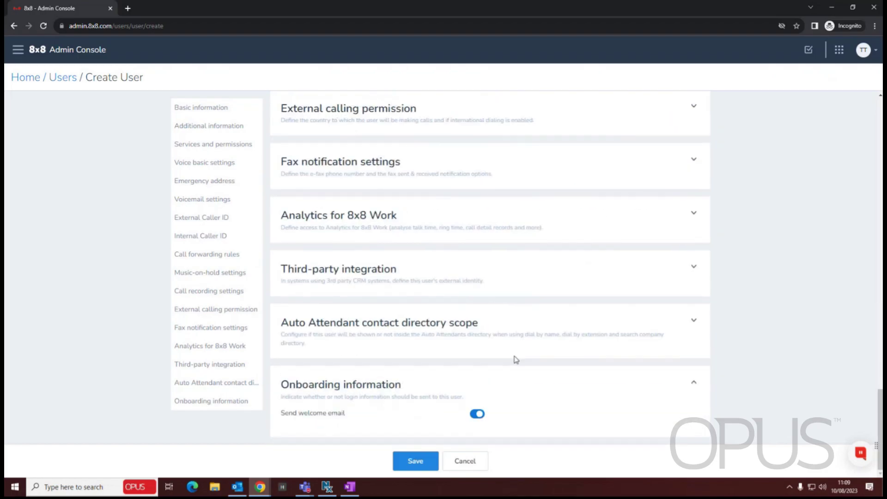
{"action": "scroll", "coordinate": [518, 362], "scroll_direction": "up", "scroll_amount": 15}
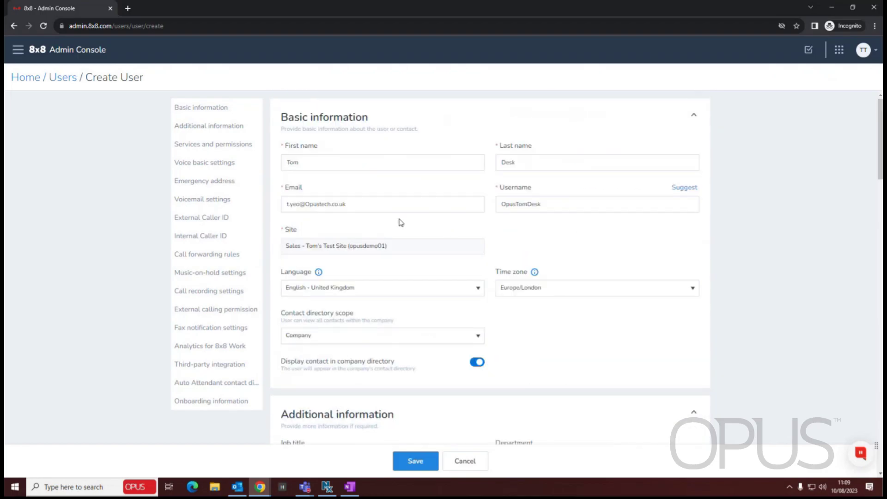
{"action": "scroll", "coordinate": [537, 266], "scroll_direction": "down", "scroll_amount": 20}
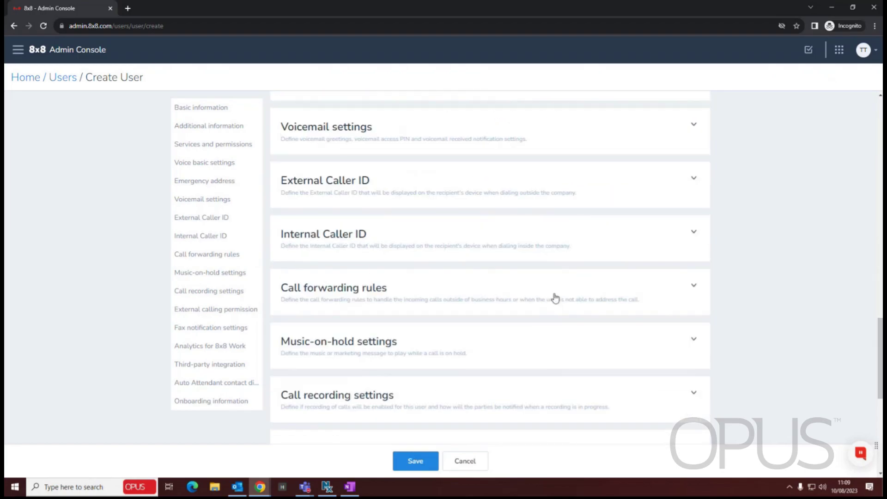
{"action": "scroll", "coordinate": [555, 297], "scroll_direction": "up", "scroll_amount": 3}
{"action": "left_click", "coordinate": [652, 264]}
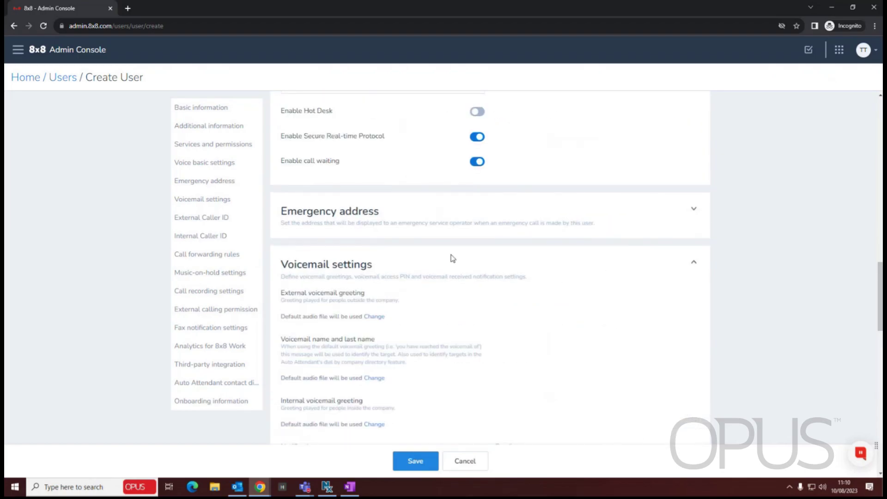
{"action": "scroll", "coordinate": [416, 231], "scroll_direction": "down", "scroll_amount": 2}
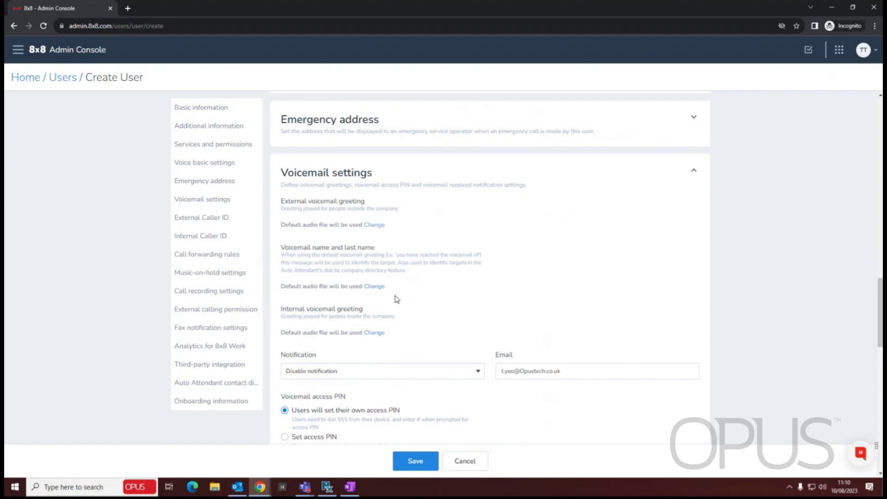
{"action": "scroll", "coordinate": [473, 277], "scroll_direction": "down", "scroll_amount": 2}
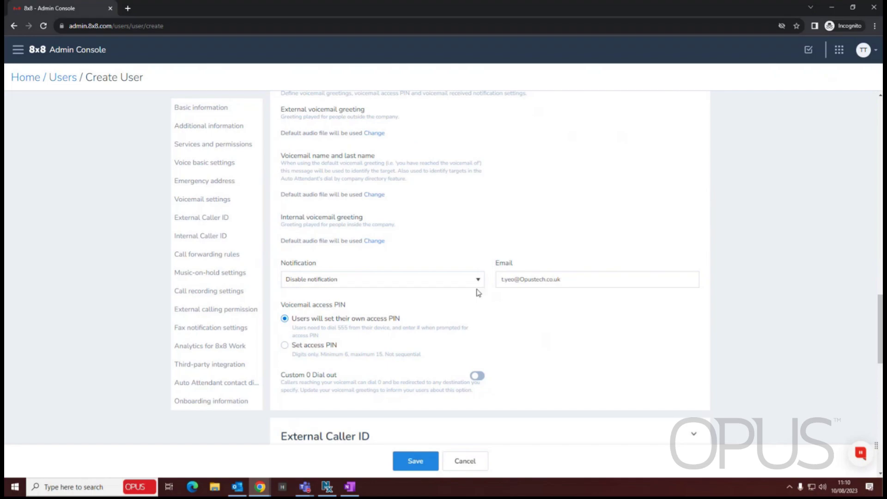
{"action": "scroll", "coordinate": [490, 223], "scroll_direction": "down", "scroll_amount": 1}
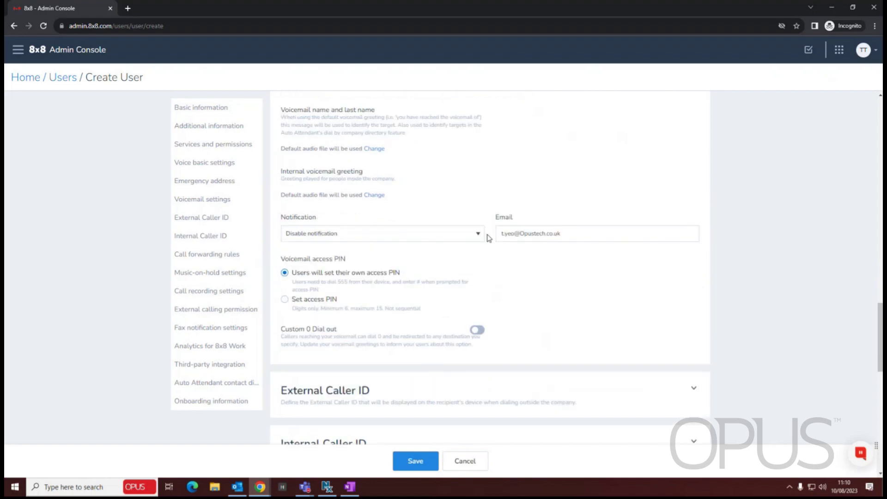
{"action": "scroll", "coordinate": [488, 238], "scroll_direction": "down", "scroll_amount": 1}
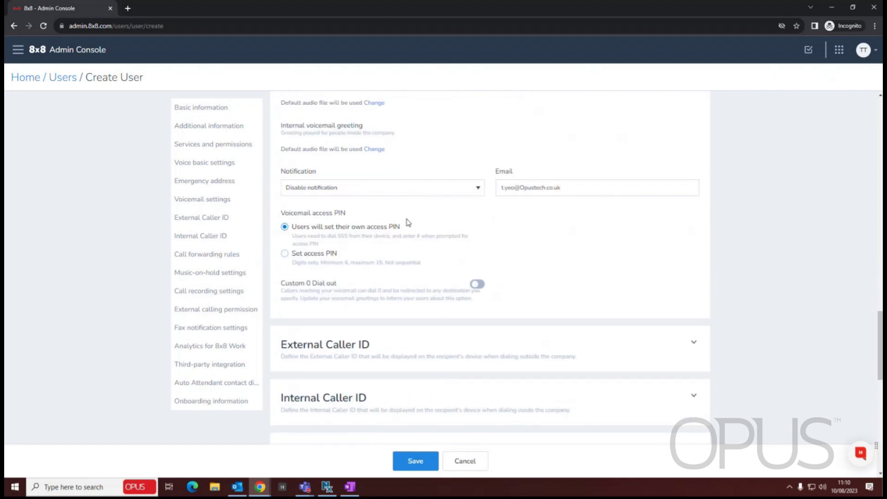
{"action": "scroll", "coordinate": [569, 222], "scroll_direction": "down", "scroll_amount": 2}
{"action": "scroll", "coordinate": [590, 245], "scroll_direction": "down", "scroll_amount": 2}
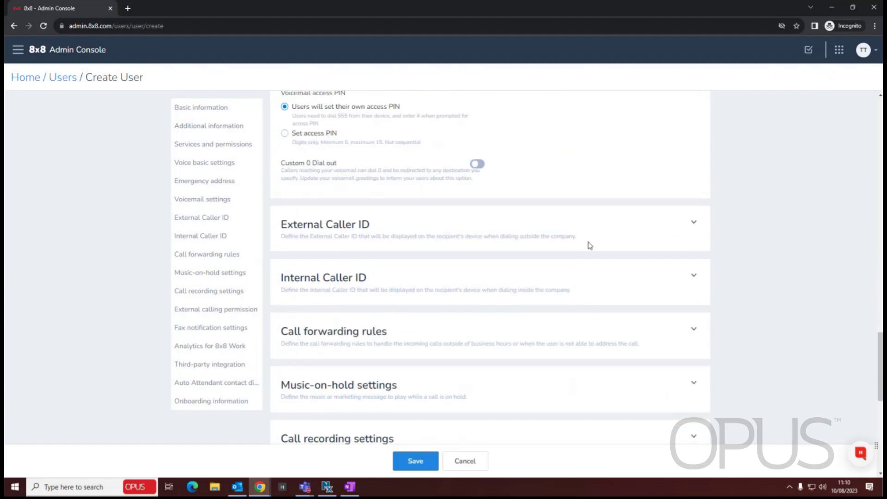
{"action": "scroll", "coordinate": [512, 174], "scroll_direction": "up", "scroll_amount": 1}
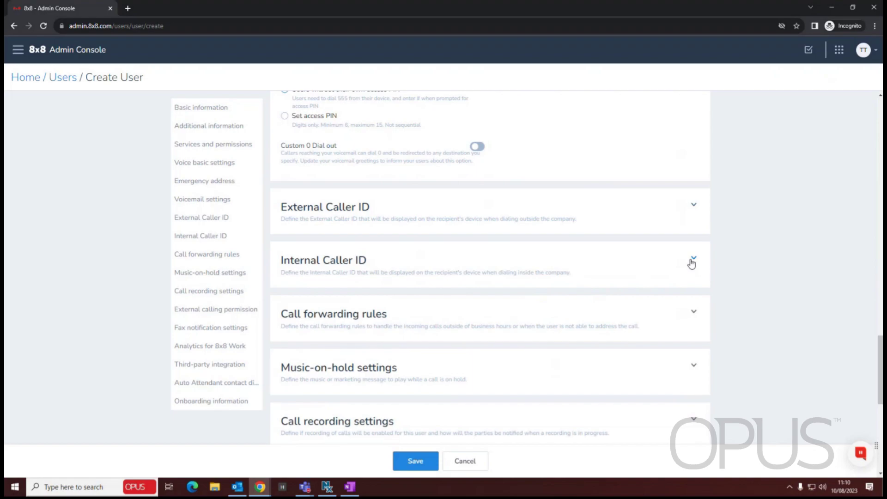
{"action": "left_click", "coordinate": [693, 205]}
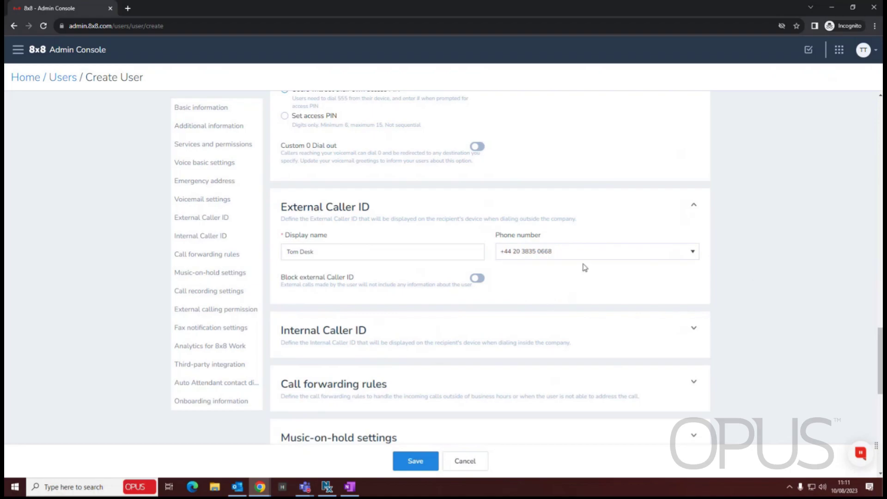
{"action": "scroll", "coordinate": [588, 272], "scroll_direction": "down", "scroll_amount": 2}
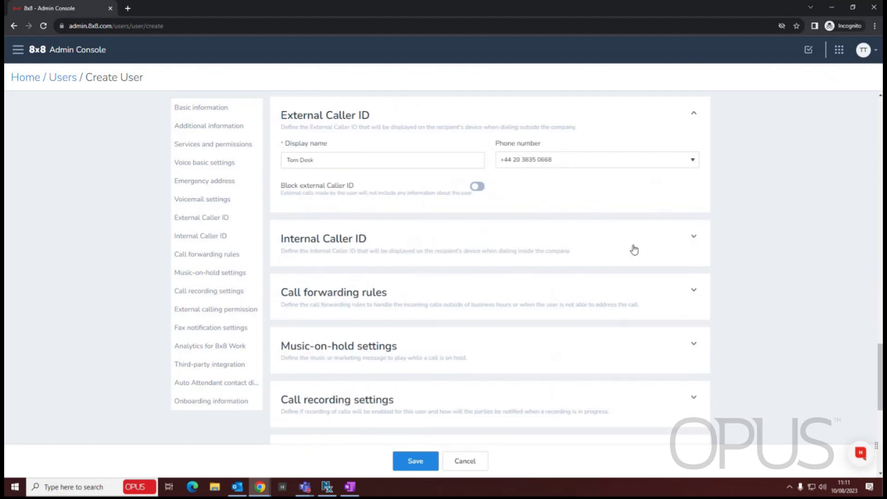
{"action": "left_click", "coordinate": [681, 244]}
{"action": "scroll", "coordinate": [462, 185], "scroll_direction": "down", "scroll_amount": 3}
{"action": "scroll", "coordinate": [451, 244], "scroll_direction": "down", "scroll_amount": 1}
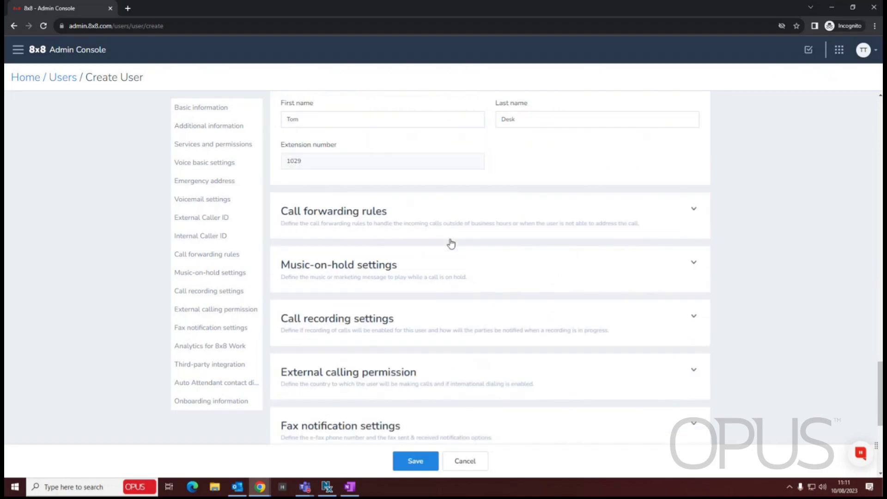
{"action": "scroll", "coordinate": [659, 227], "scroll_direction": "down", "scroll_amount": 2}
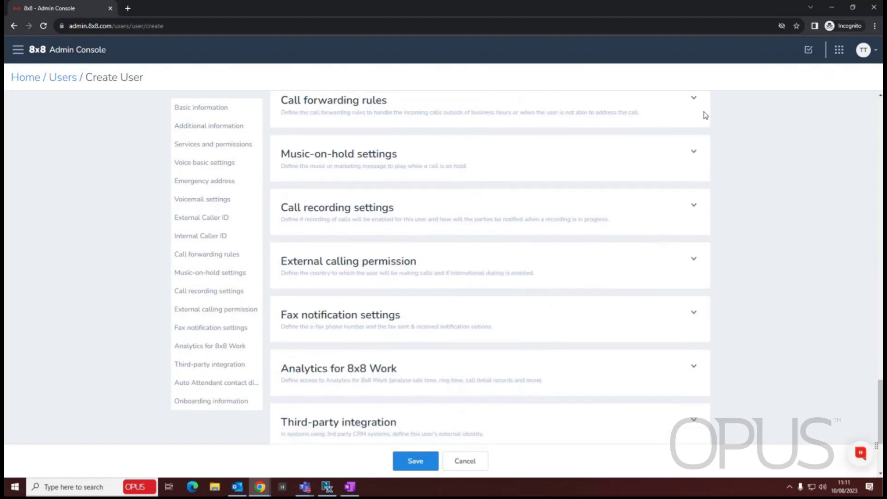
Change the no-answer forwarding rule's wait from 15 to 30 seconds and save it.
{"action": "left_click", "coordinate": [692, 104]}
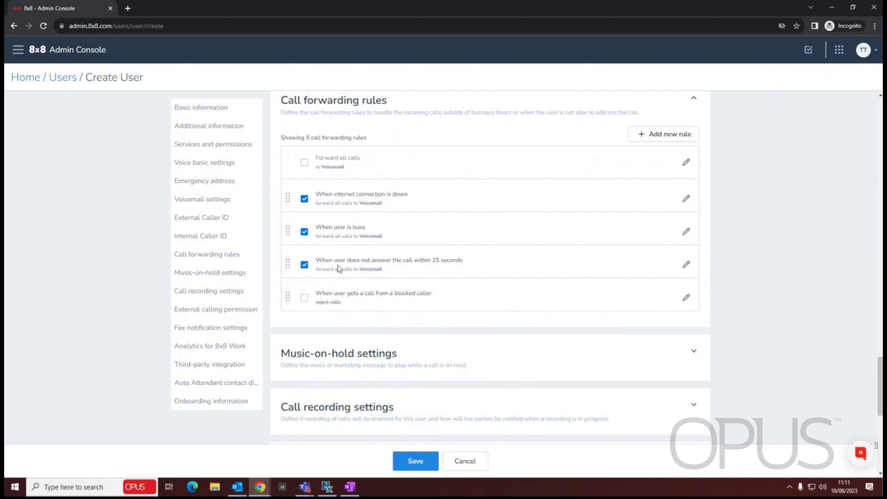
{"action": "left_click", "coordinate": [686, 264]}
{"action": "double_click", "coordinate": [287, 124]}
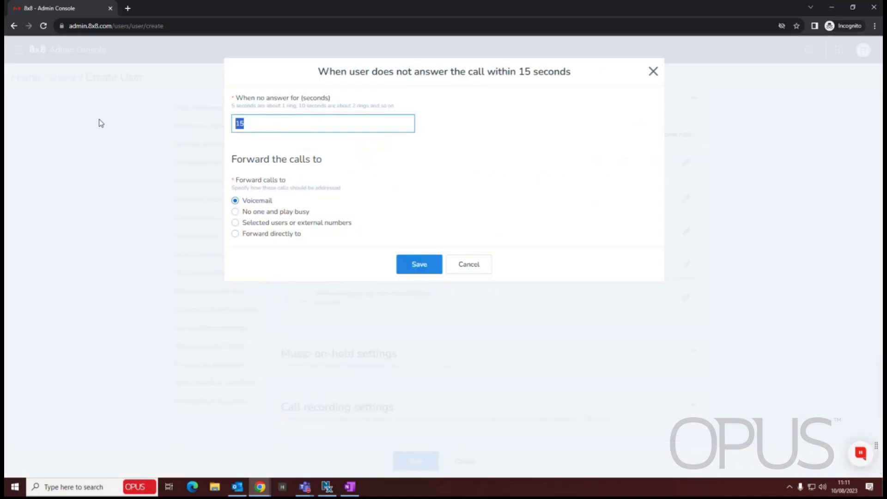
{"action": "type", "text": "30"}
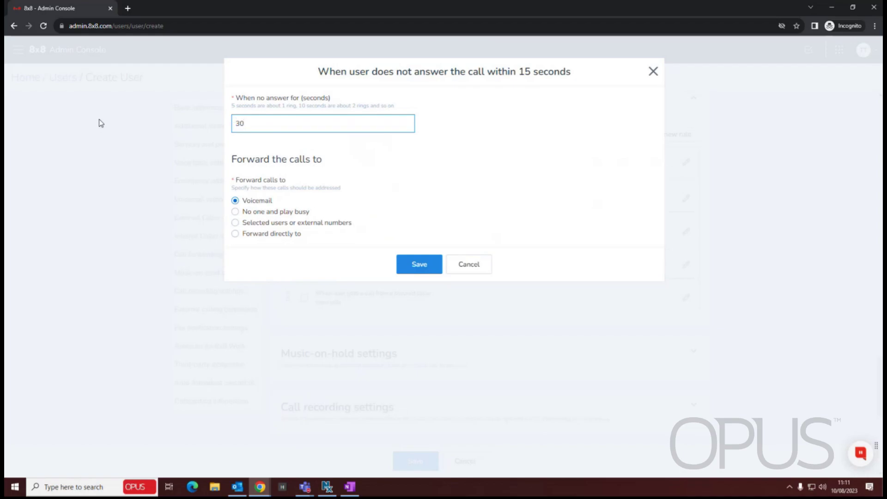
{"action": "left_click", "coordinate": [416, 266]}
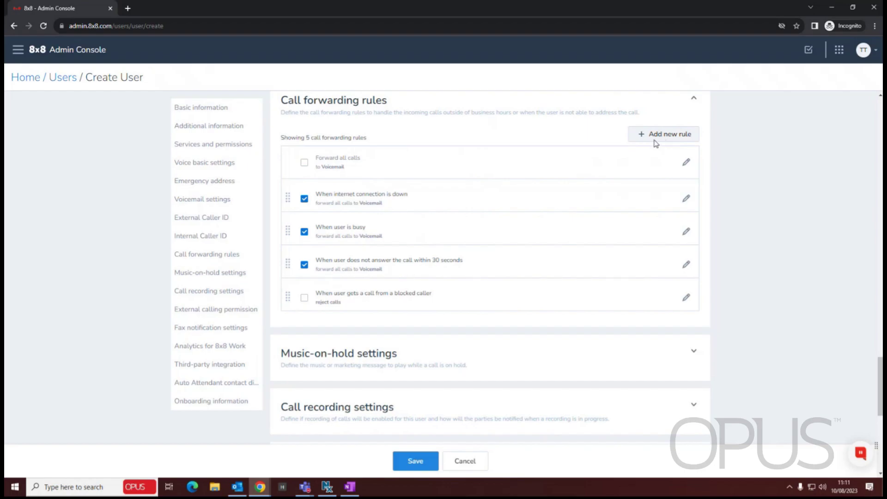
{"action": "scroll", "coordinate": [481, 197], "scroll_direction": "down", "scroll_amount": 3}
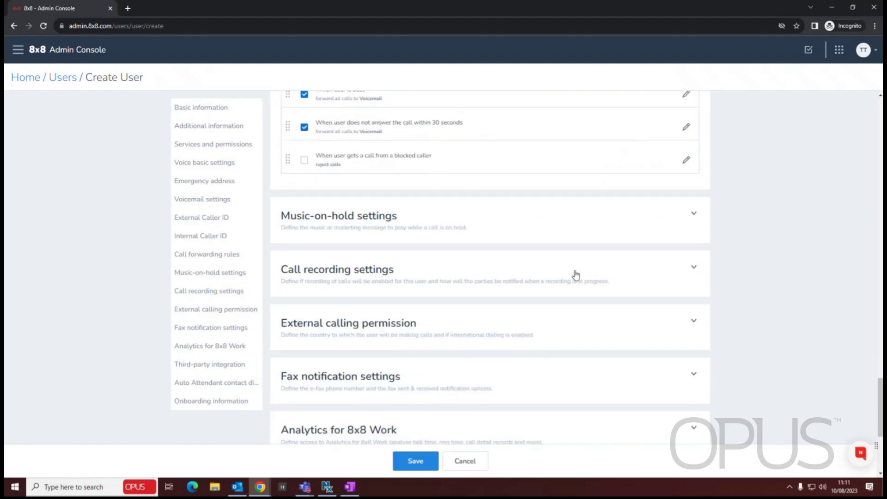
Set call recording to never record this user, with the announcement set to Neither.
{"action": "scroll", "coordinate": [574, 275], "scroll_direction": "down", "scroll_amount": 2}
{"action": "left_click", "coordinate": [549, 185]}
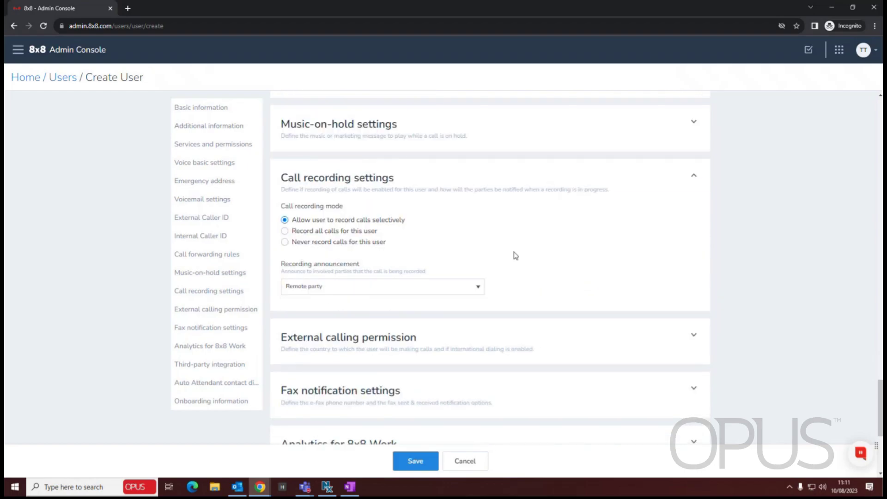
{"action": "left_click", "coordinate": [285, 244]}
{"action": "left_click", "coordinate": [416, 288]}
{"action": "left_click", "coordinate": [318, 353]}
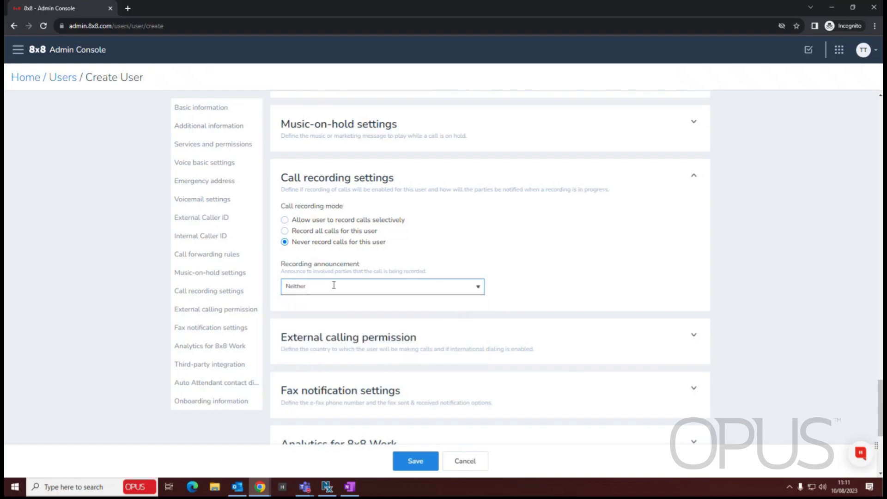
Expand External calling permission and keep the International calling plan.
{"action": "scroll", "coordinate": [539, 275], "scroll_direction": "down", "scroll_amount": 2}
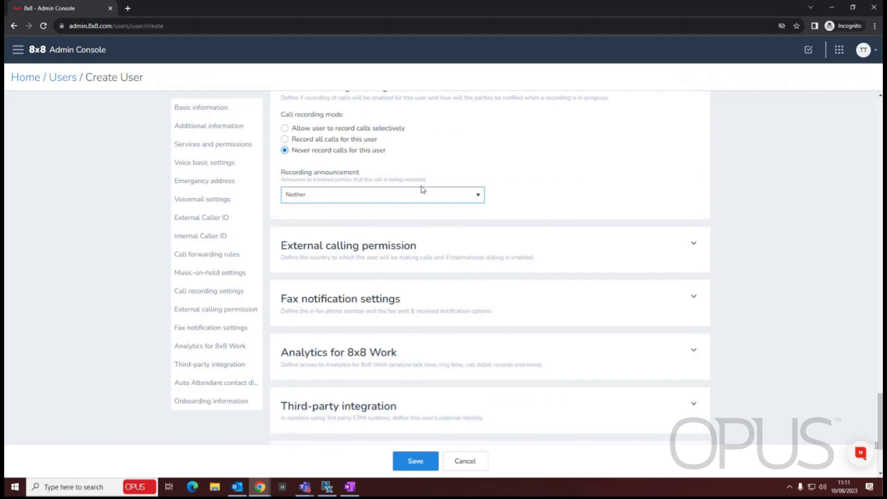
{"action": "scroll", "coordinate": [555, 238], "scroll_direction": "down", "scroll_amount": 1}
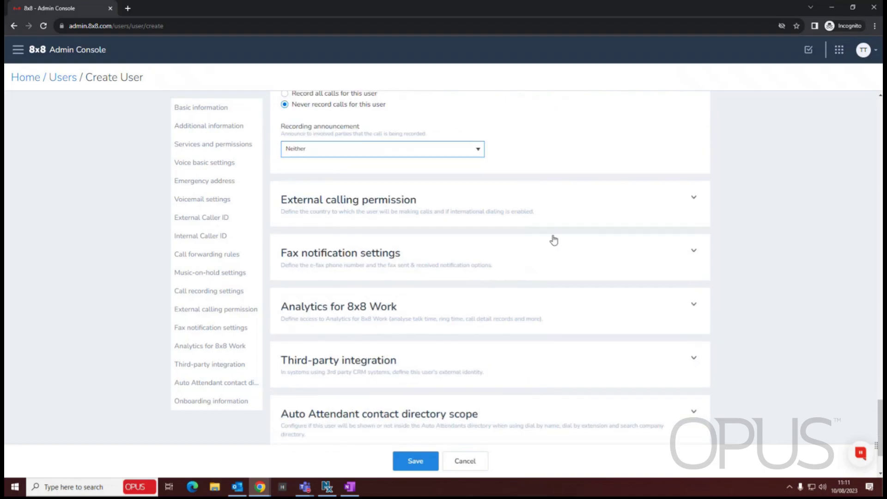
{"action": "left_click", "coordinate": [470, 204]}
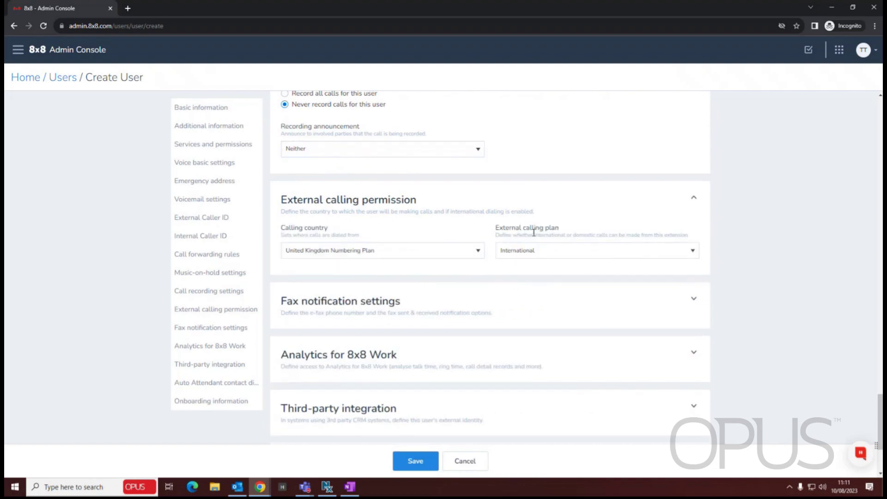
{"action": "left_click", "coordinate": [568, 251]}
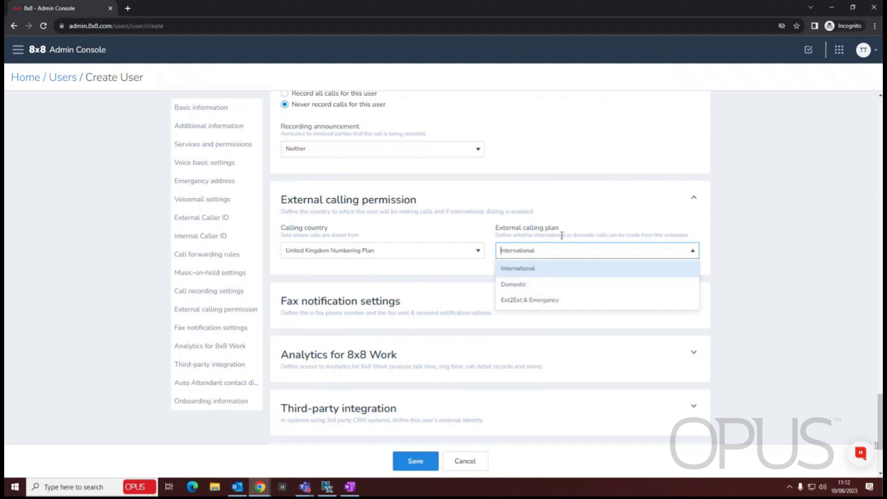
{"action": "left_click", "coordinate": [612, 192]}
{"action": "left_click", "coordinate": [478, 221]}
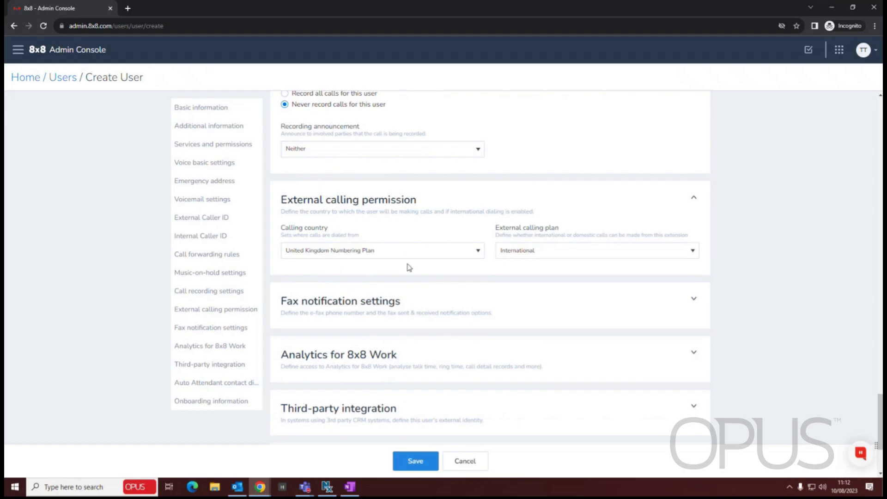
Expand Fax notification and Analytics for 8x8 Work settings and set the access level to 'Analytics: Essentials'.
{"action": "scroll", "coordinate": [458, 280], "scroll_direction": "down", "scroll_amount": 3}
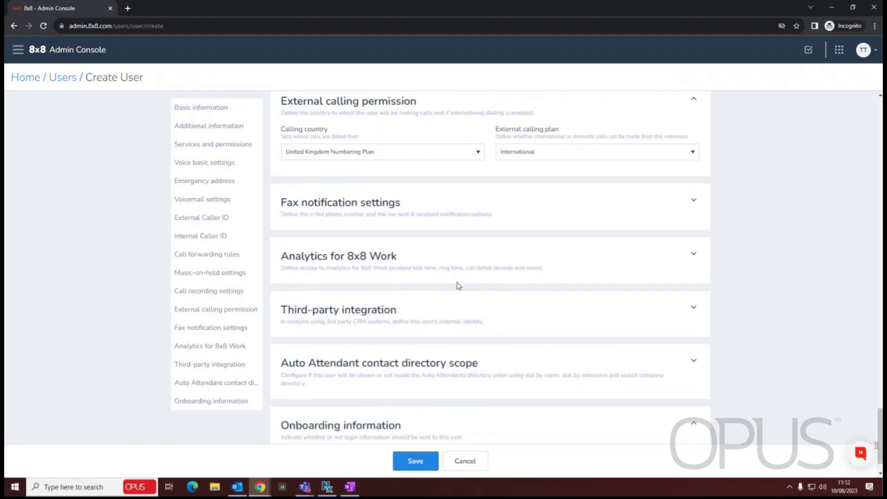
{"action": "left_click", "coordinate": [551, 163]}
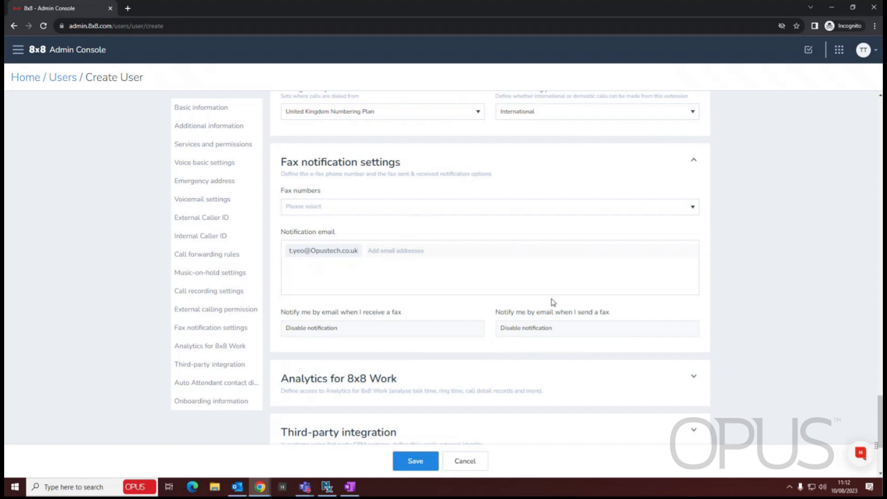
{"action": "scroll", "coordinate": [497, 298], "scroll_direction": "down", "scroll_amount": 3}
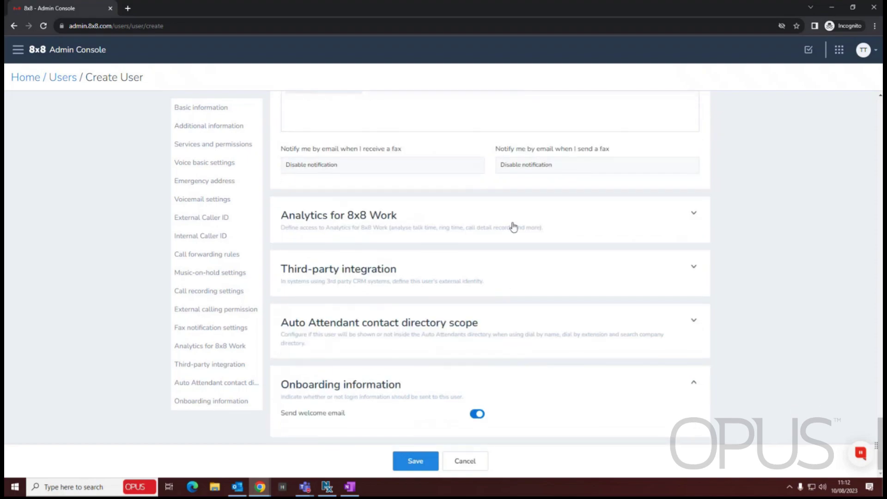
{"action": "left_click", "coordinate": [522, 222]}
{"action": "left_click", "coordinate": [438, 261]}
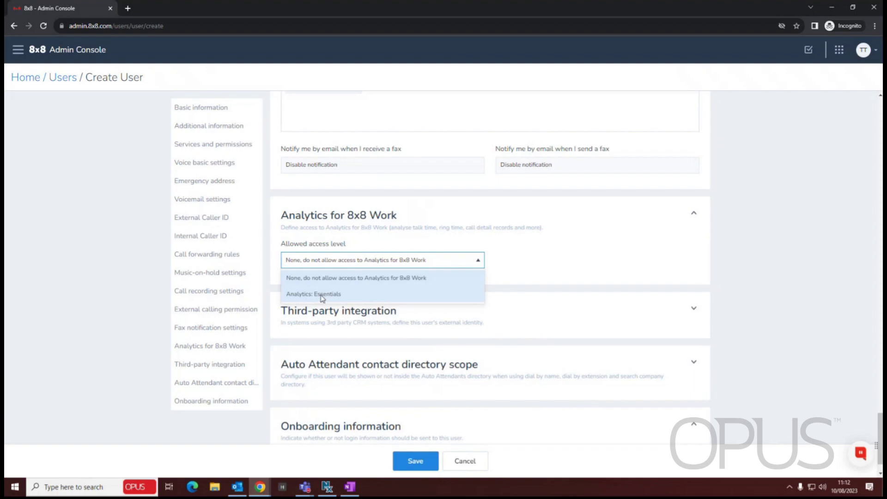
{"action": "left_click", "coordinate": [301, 295]}
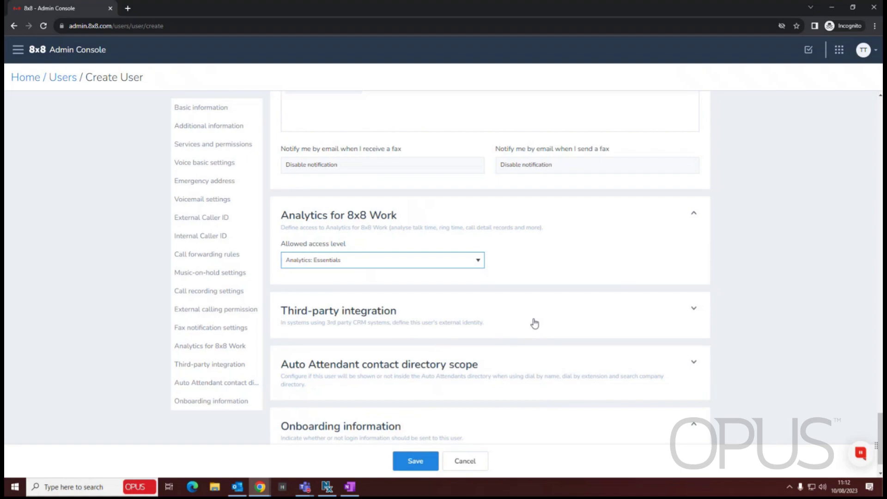
Turn off the Send welcome email toggle under Onboarding information.
{"action": "scroll", "coordinate": [531, 327], "scroll_direction": "down", "scroll_amount": 1}
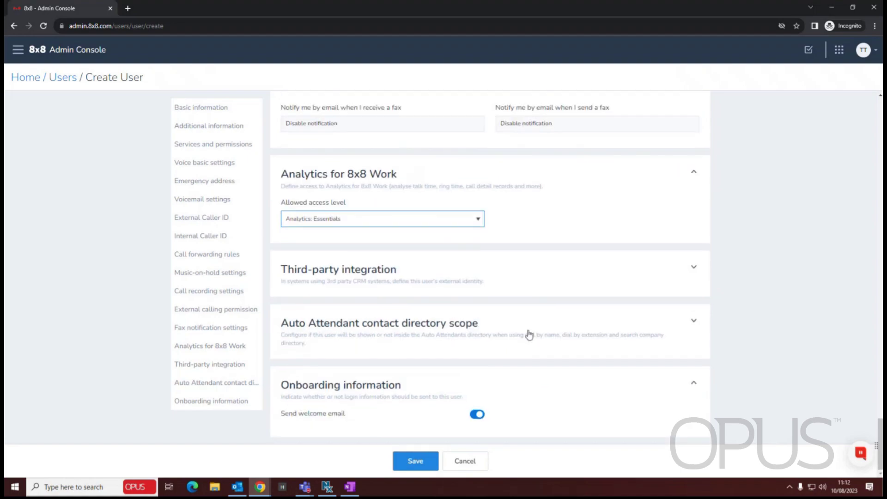
{"action": "left_click", "coordinate": [479, 415]}
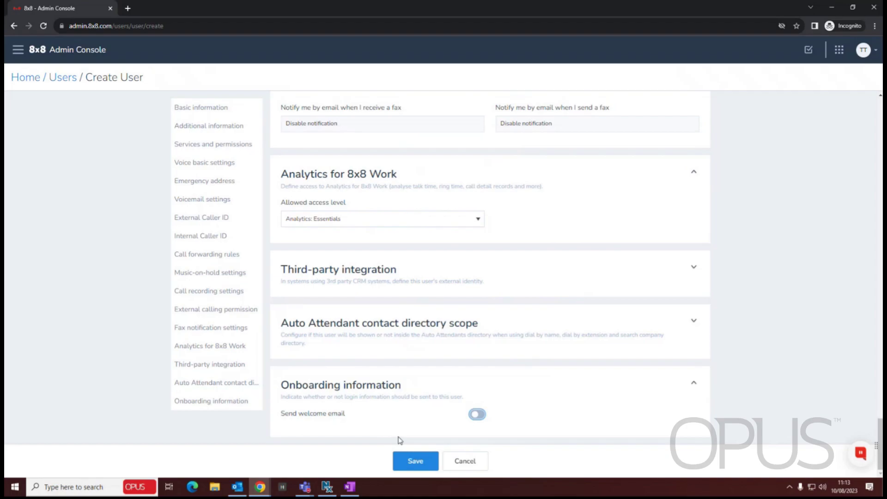
{"action": "scroll", "coordinate": [508, 414], "scroll_direction": "up", "scroll_amount": 15}
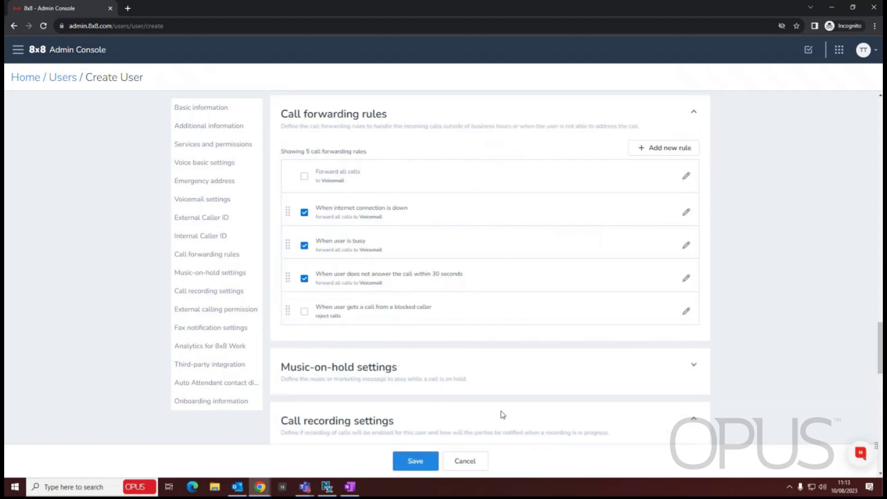
{"action": "scroll", "coordinate": [503, 415], "scroll_direction": "up", "scroll_amount": 10}
{"action": "scroll", "coordinate": [494, 418], "scroll_direction": "down", "scroll_amount": 8}
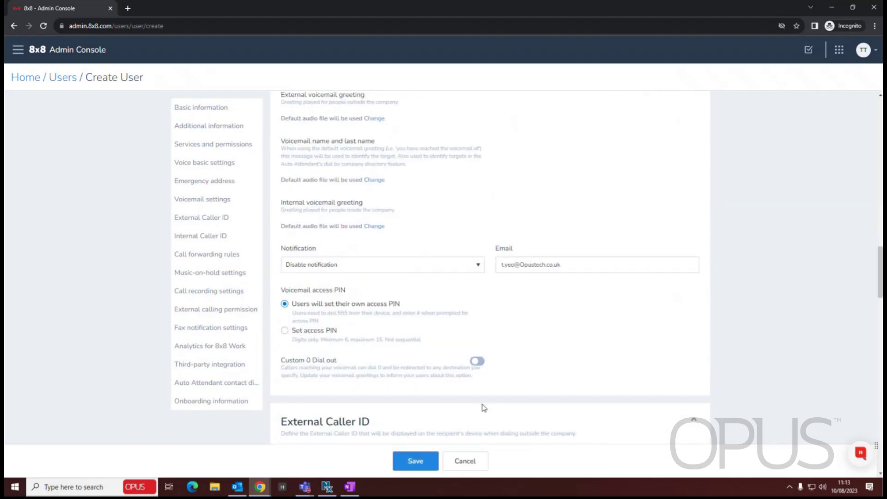
{"action": "scroll", "coordinate": [472, 416], "scroll_direction": "down", "scroll_amount": 10}
Save the user, return to the Users list, and open its details showing extension 1029.
{"action": "left_click", "coordinate": [416, 462]}
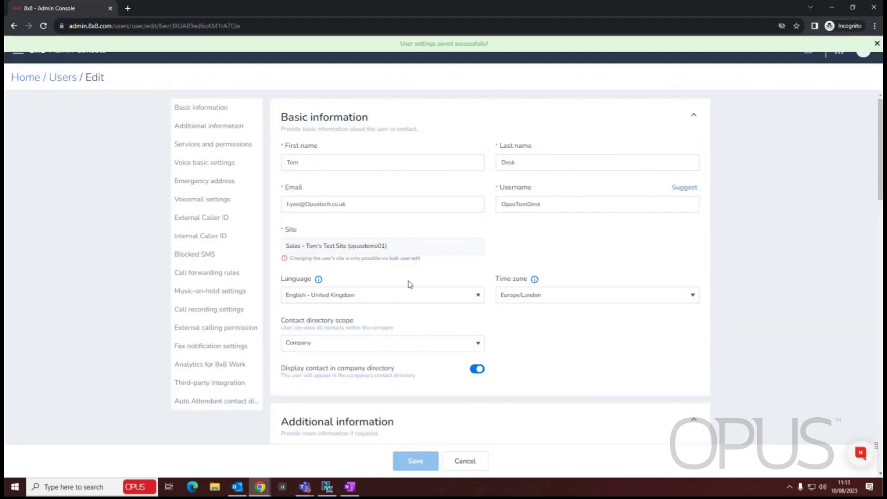
{"action": "left_click", "coordinate": [55, 80]}
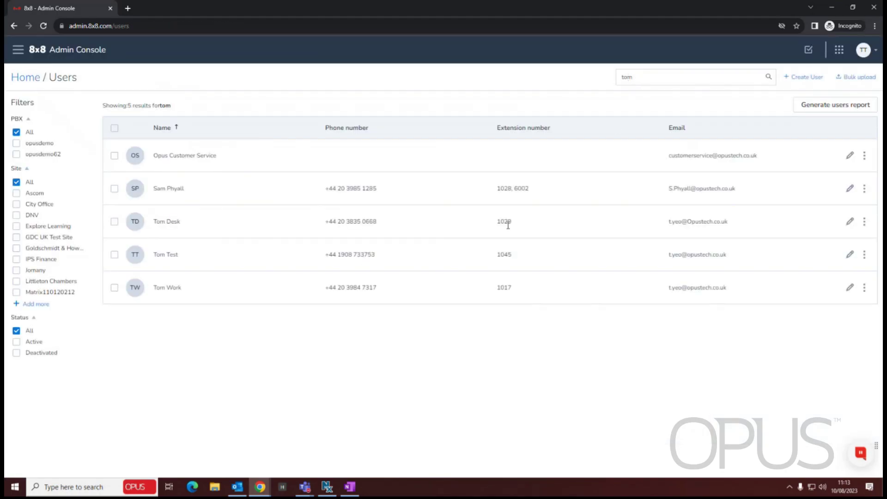
{"action": "left_click_drag", "start_coordinate": [151, 221], "coordinate": [574, 218]}
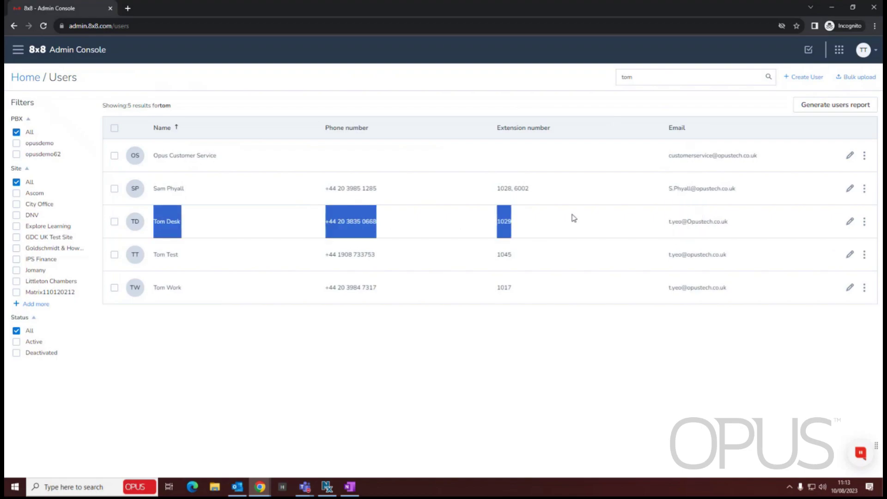
{"action": "left_click_drag", "start_coordinate": [520, 227], "coordinate": [520, 230]}
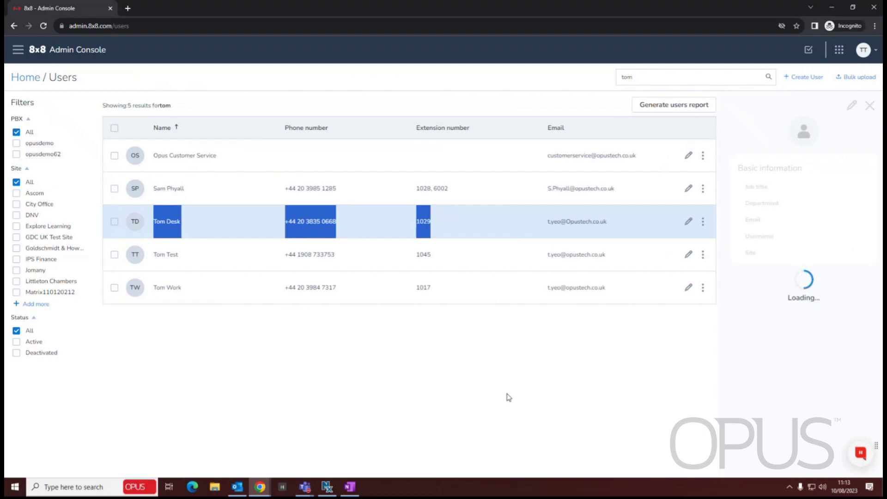
{"action": "left_click", "coordinate": [415, 355]}
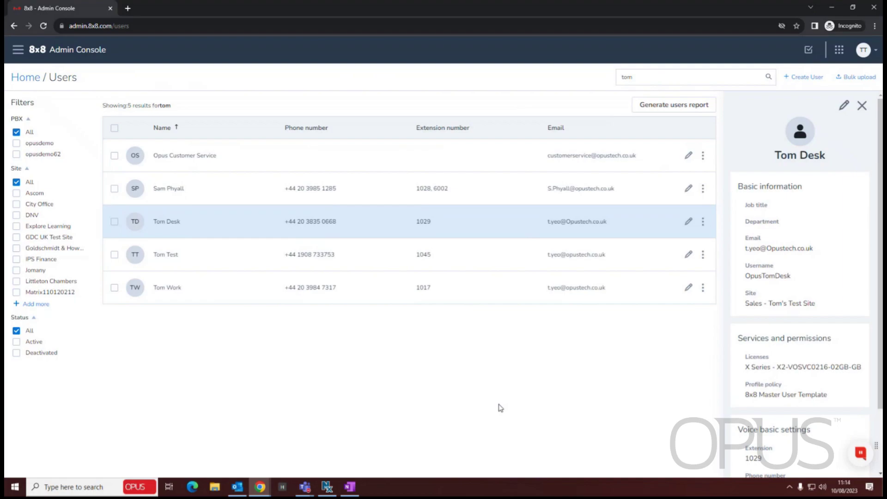
{"action": "key", "text": "alt+Tab"}
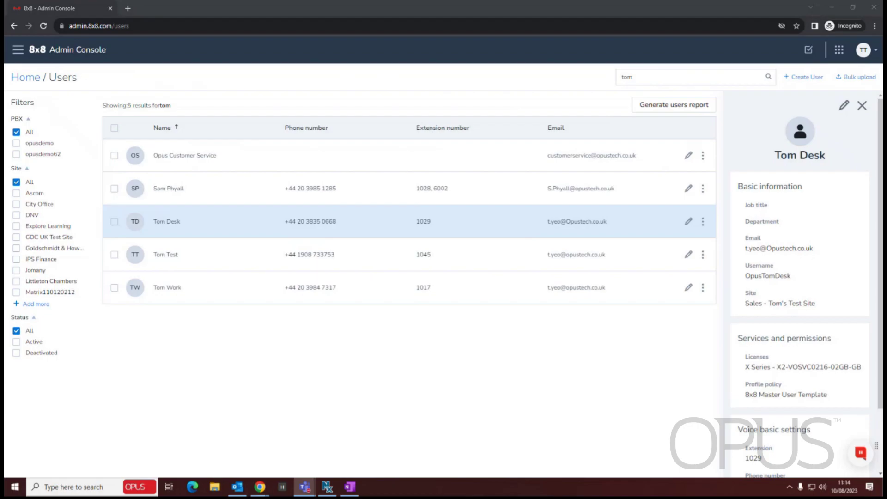